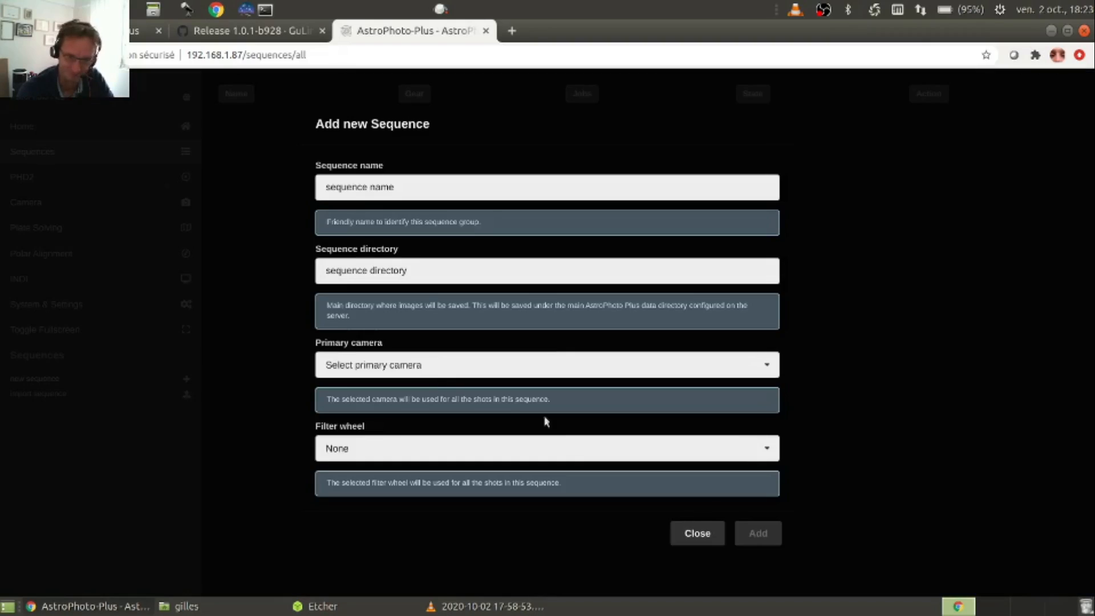
Enter Démo as the name of the new sequence and check the sequence directory.
click(372, 184)
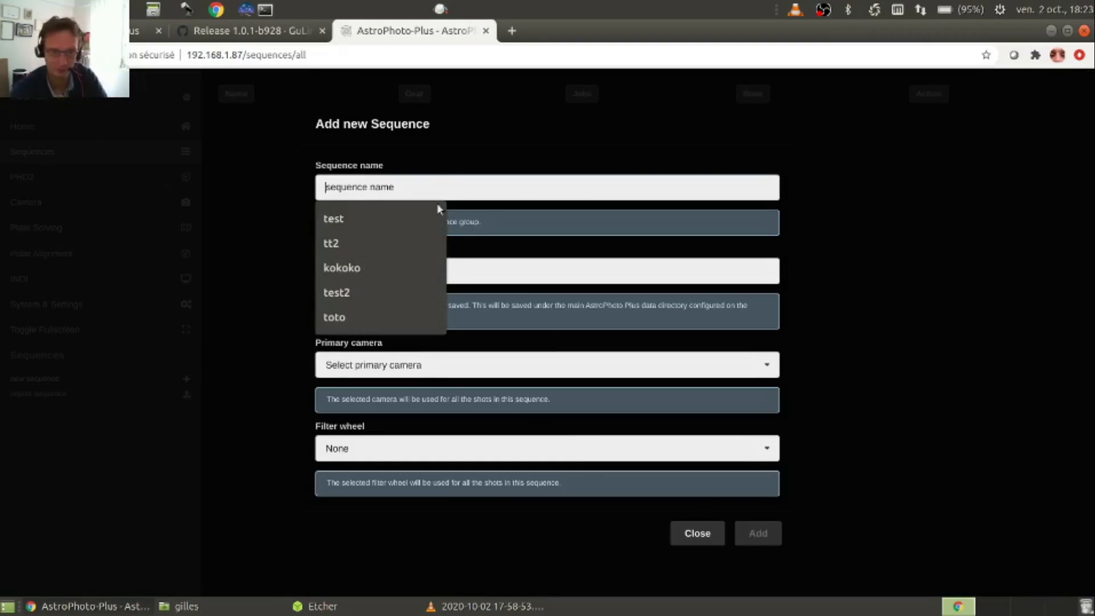
text(Démo)
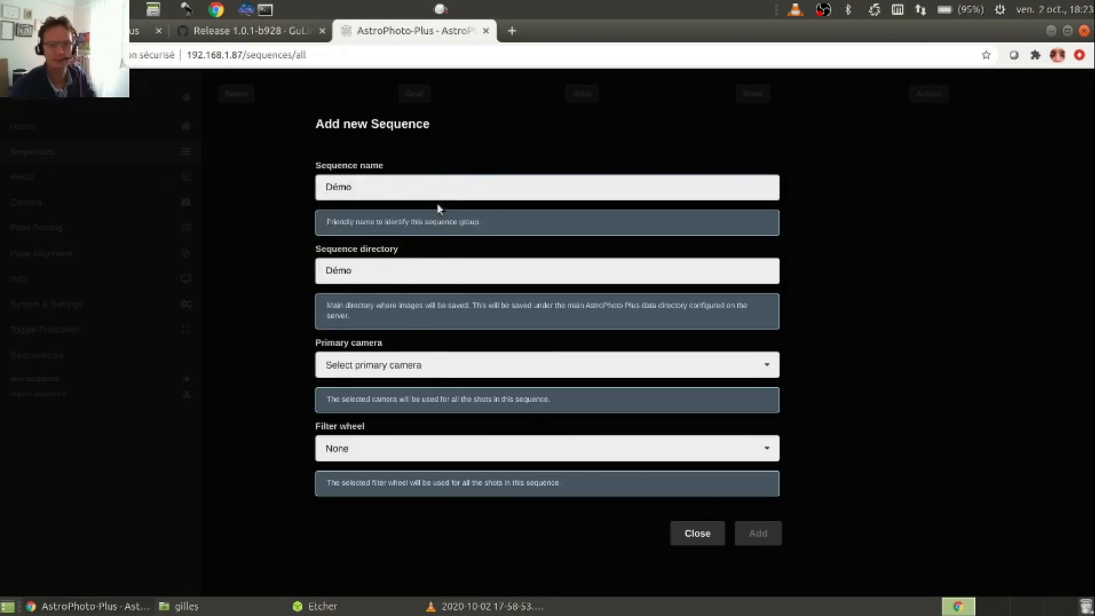
click(349, 272)
double_click(350, 272)
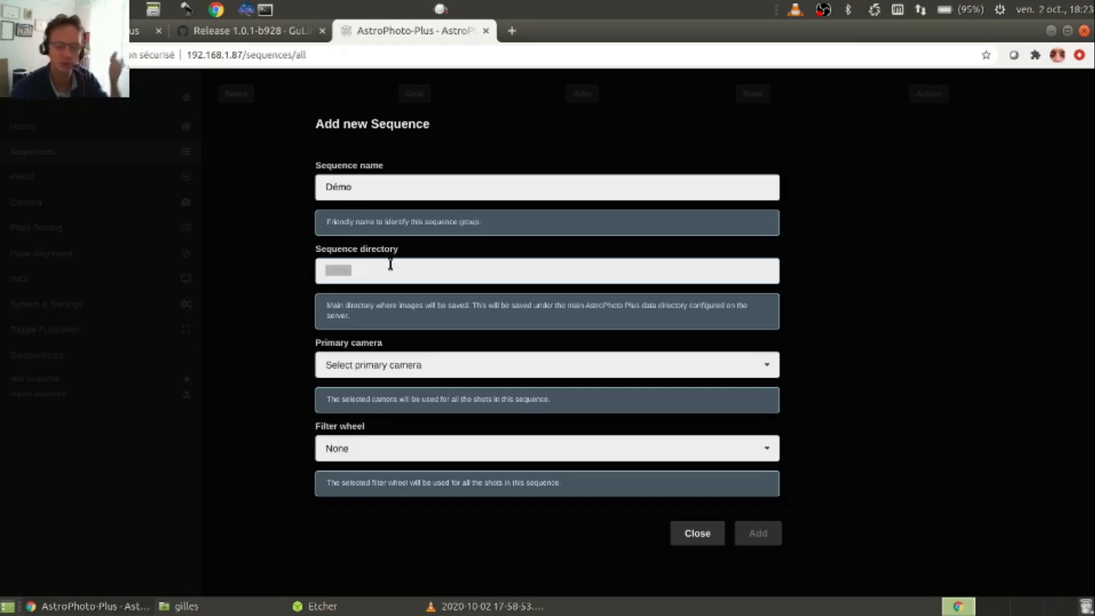
click(409, 271)
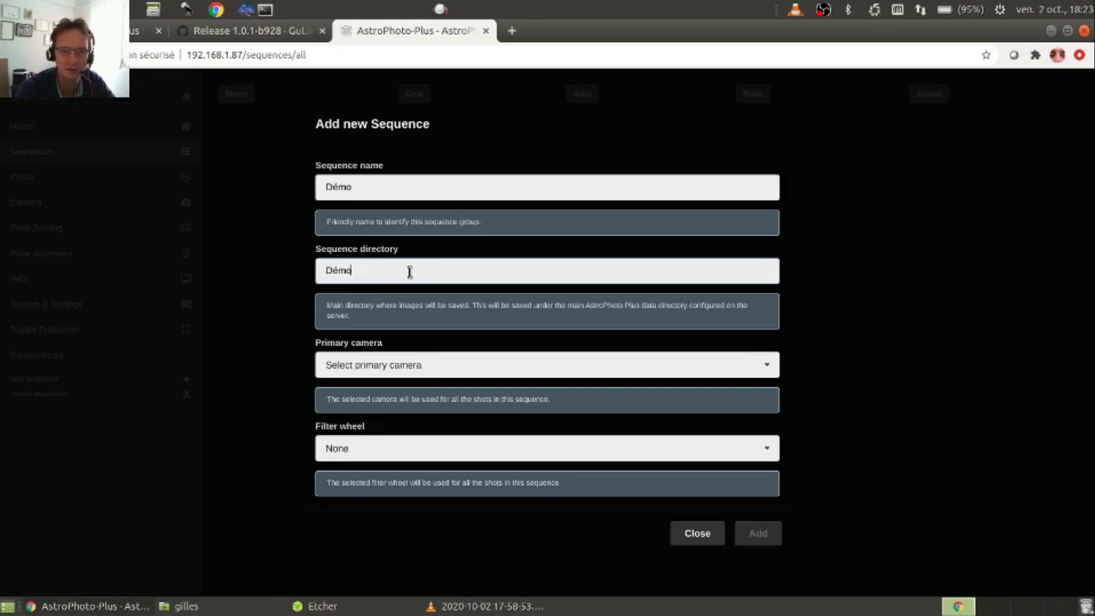
double_click(386, 270)
Set both the new sequence's name and its directory to Demo, without the accent.
click(363, 186)
double_click(349, 186)
text(Demo)
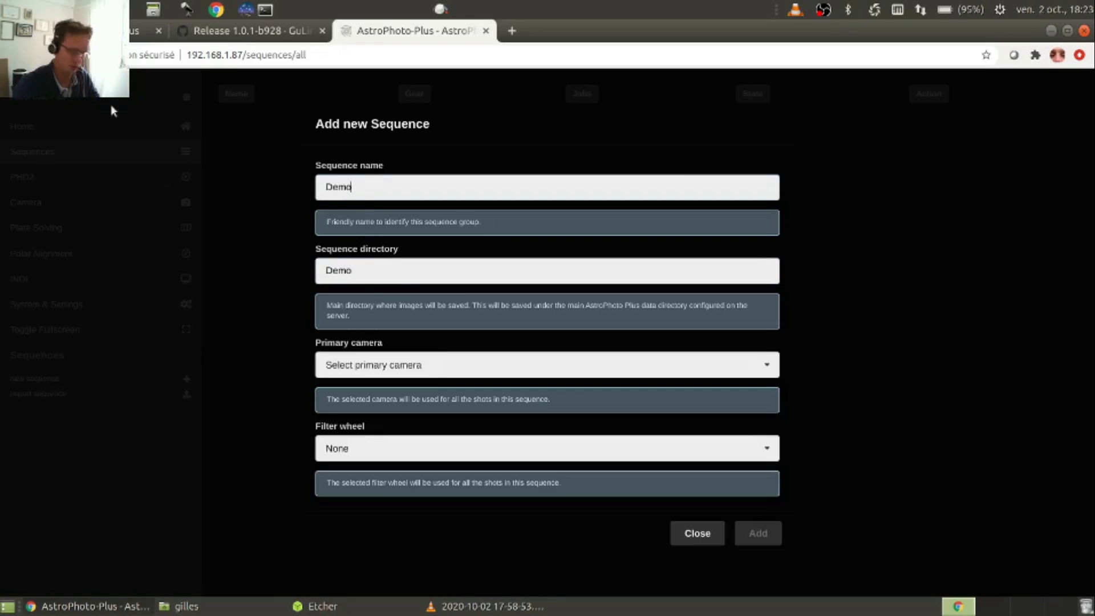
key(Tab)
text(Demo)
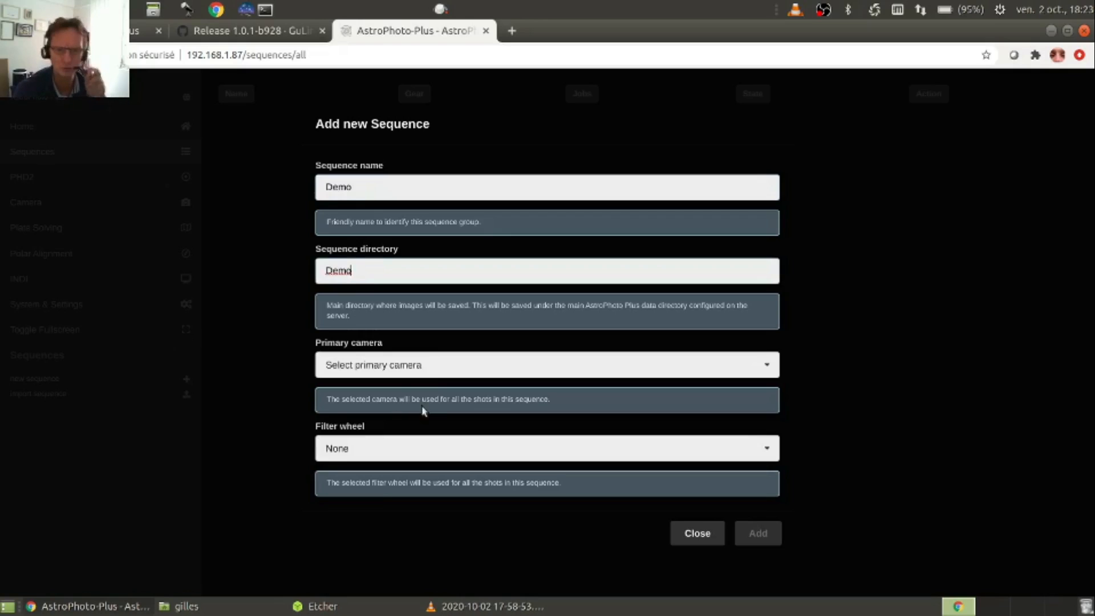
Choose CCD Simulator as both the primary camera and the filter wheel, and add the sequence.
click(365, 365)
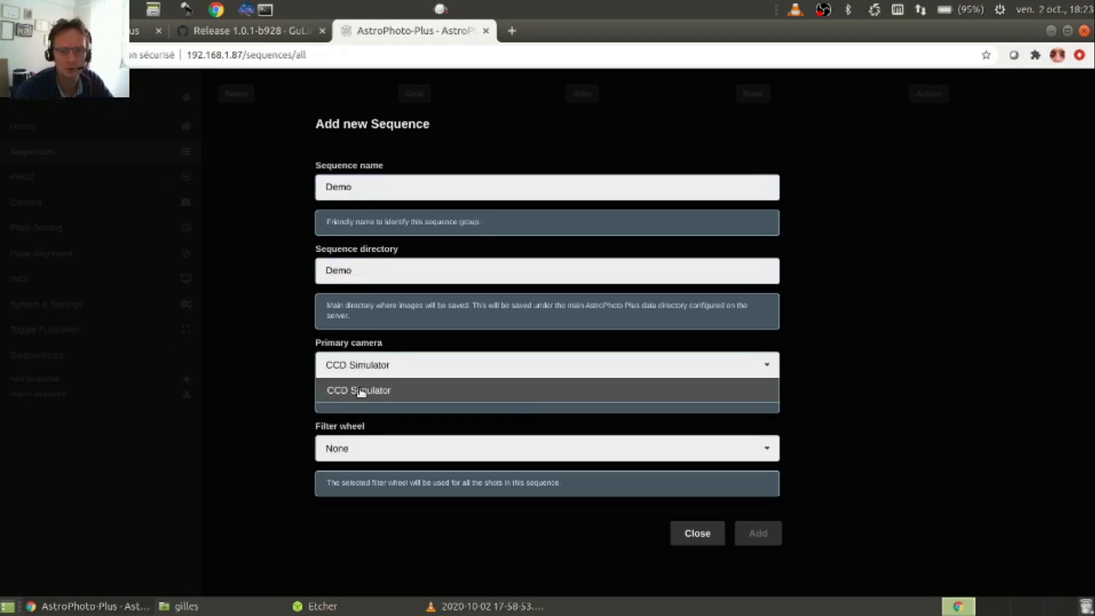
click(360, 393)
click(373, 453)
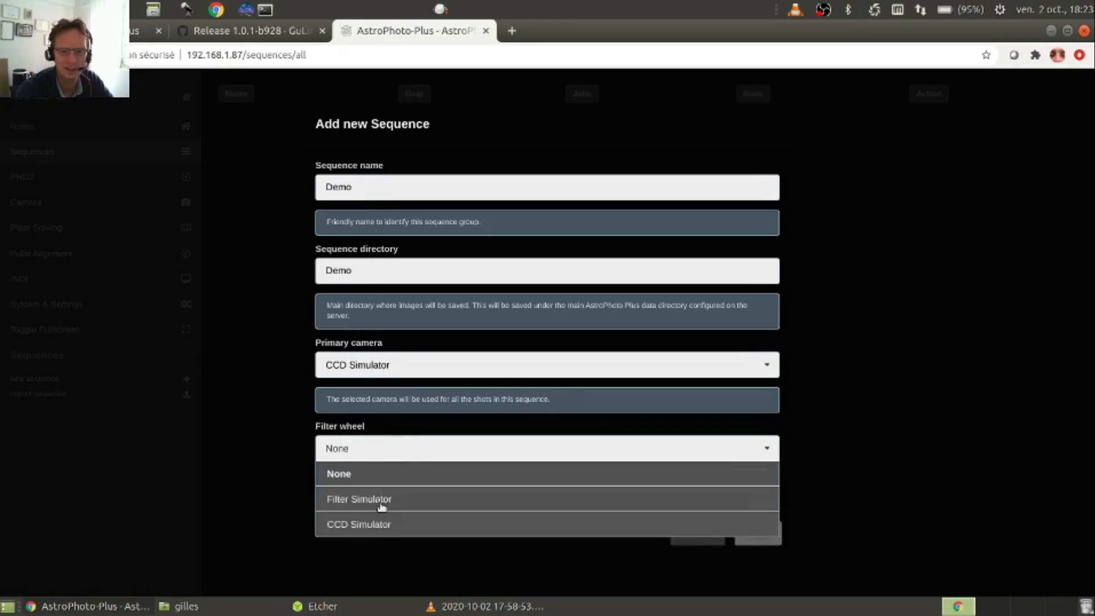
click(348, 524)
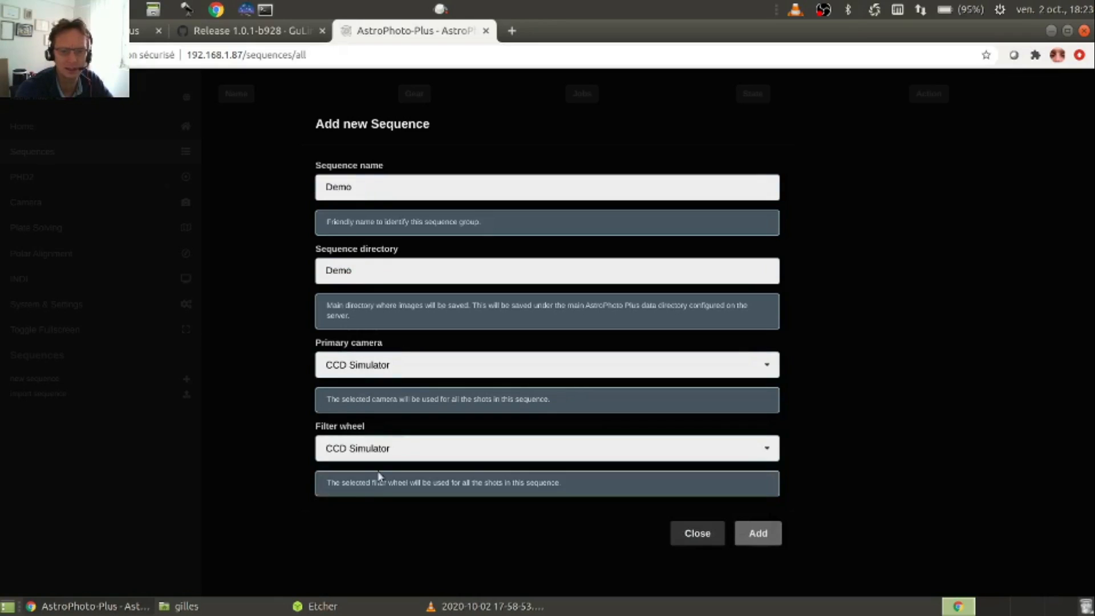
click(757, 533)
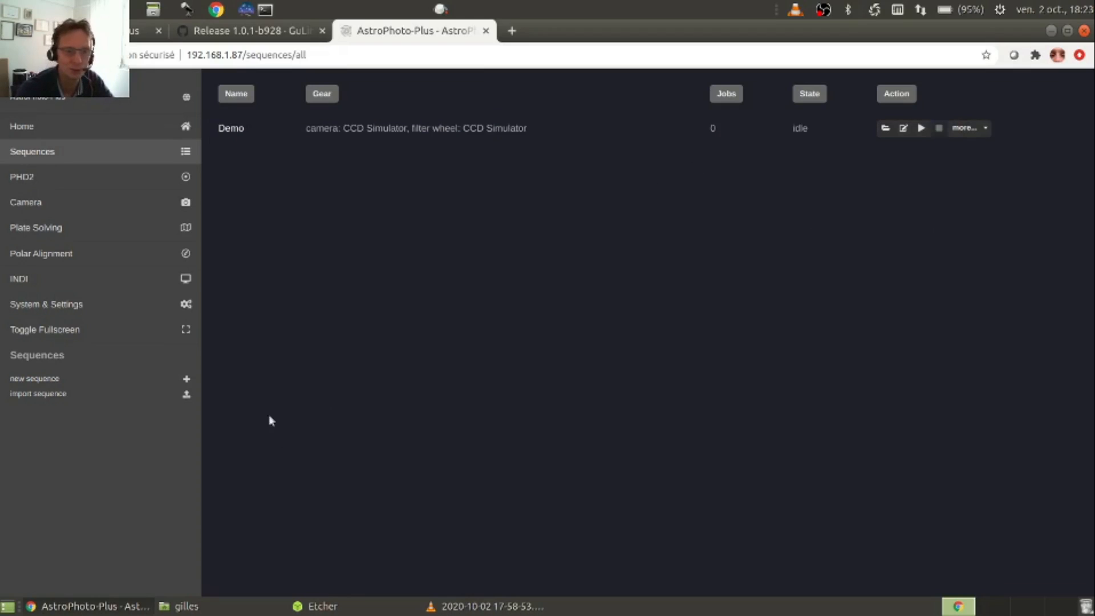
Open the Demo sequence and add a filter wheel job that switches to Luminance (8).
click(885, 129)
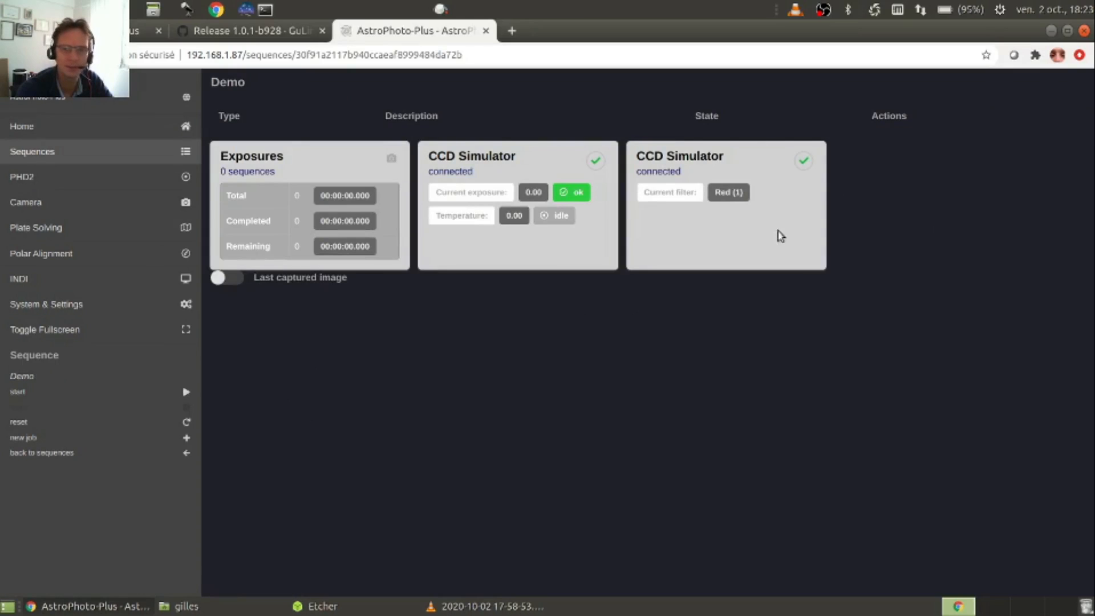
click(23, 438)
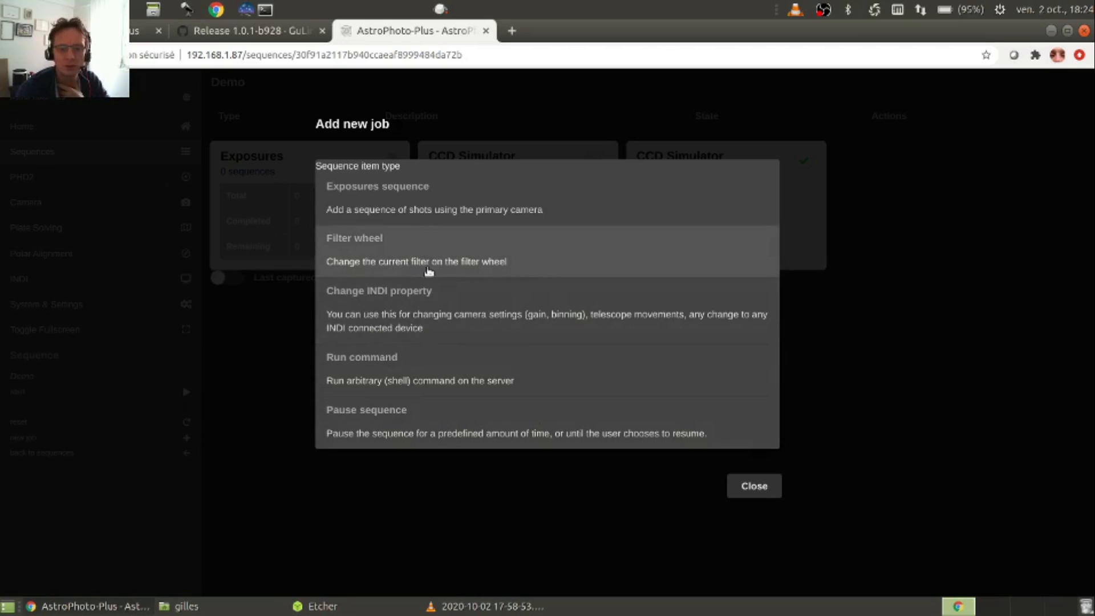
click(357, 246)
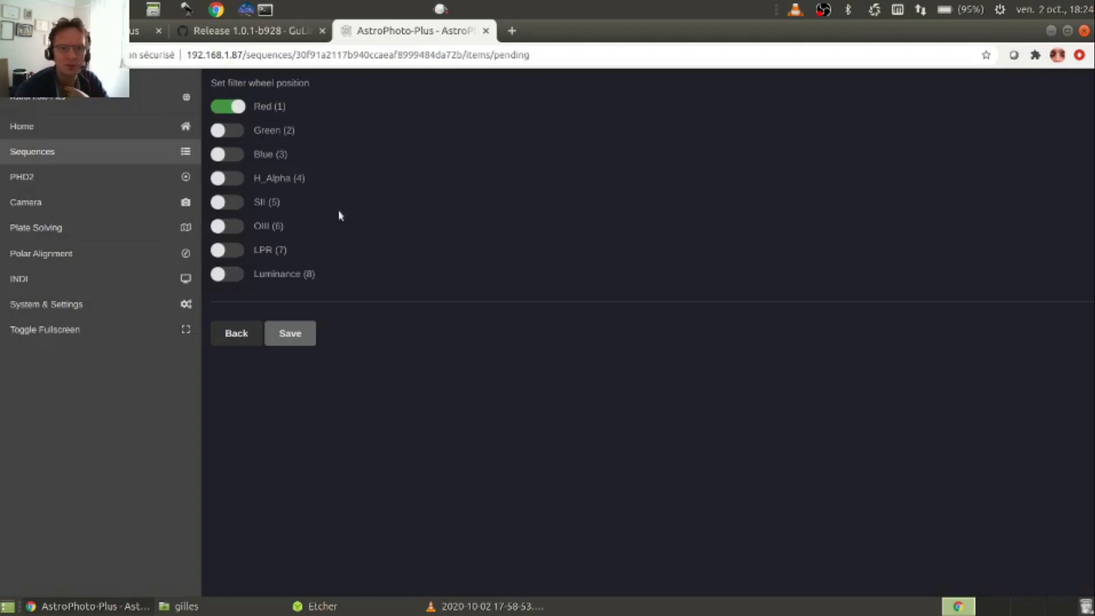
click(227, 275)
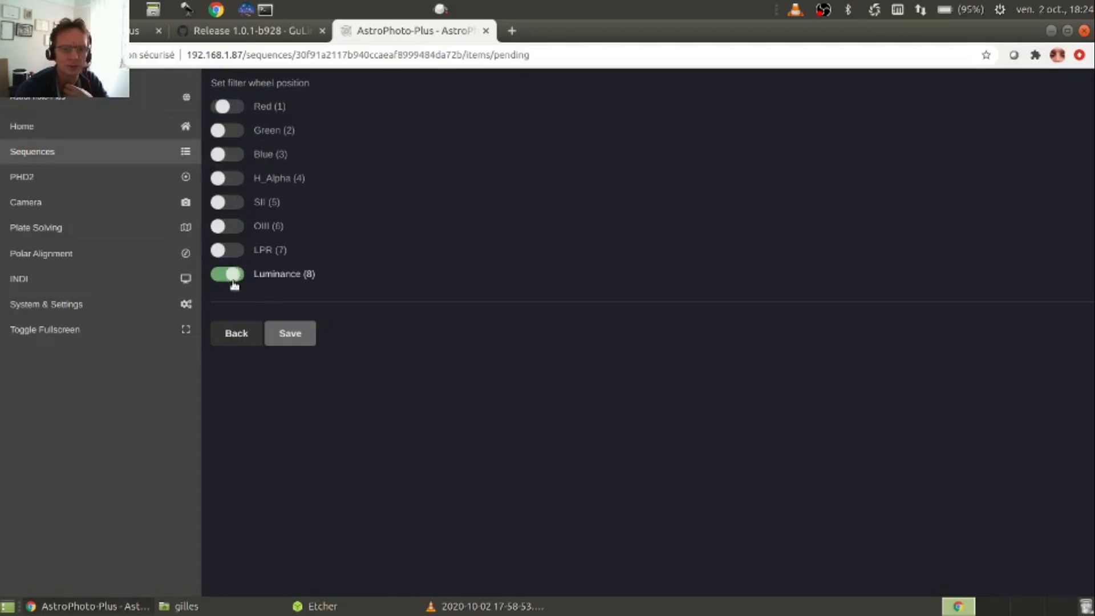
click(298, 339)
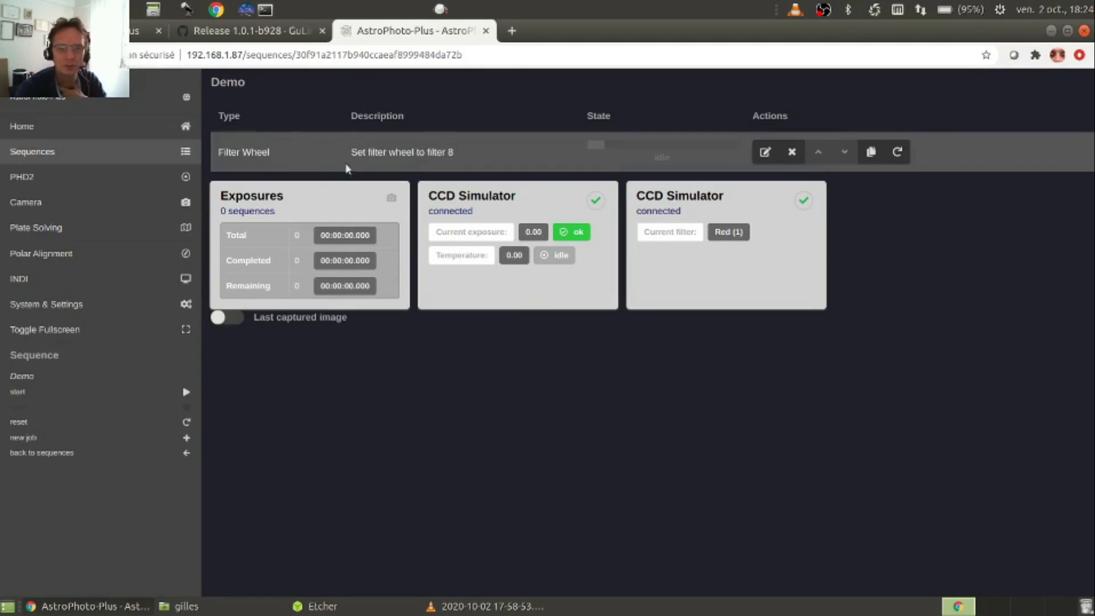
drag(343, 152, 463, 154)
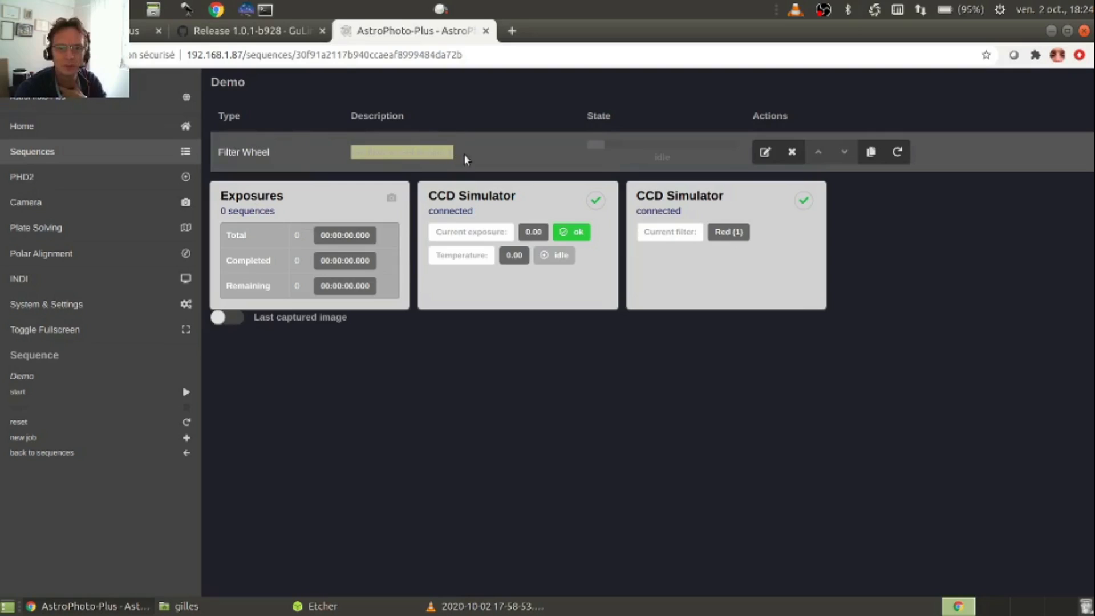
click(466, 155)
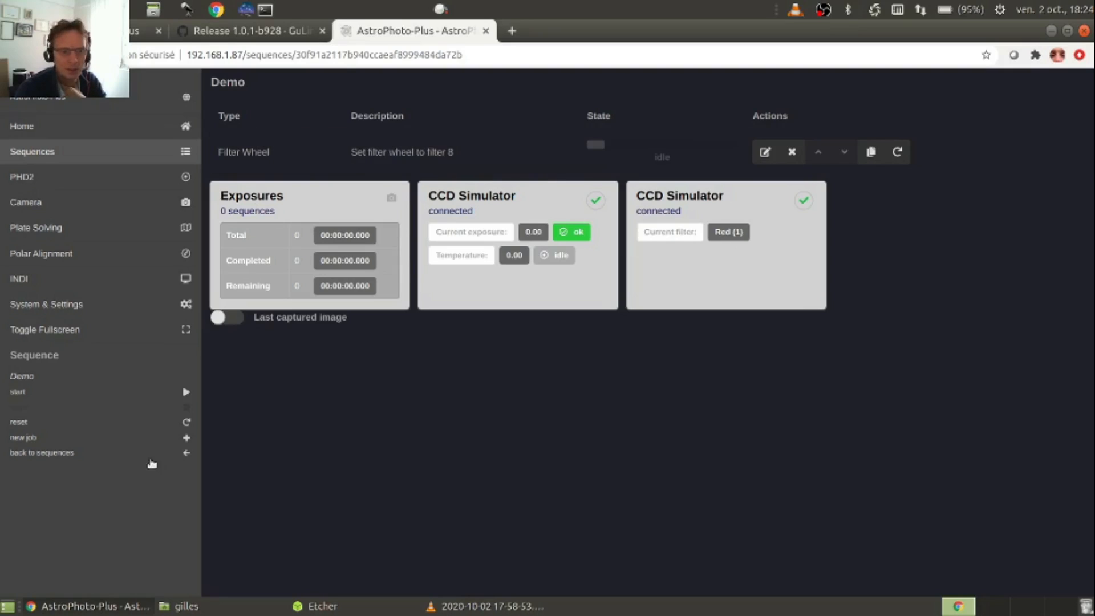
Create an exposures sequence job with a count of 10 shots and an exposure of 1 second each.
click(33, 442)
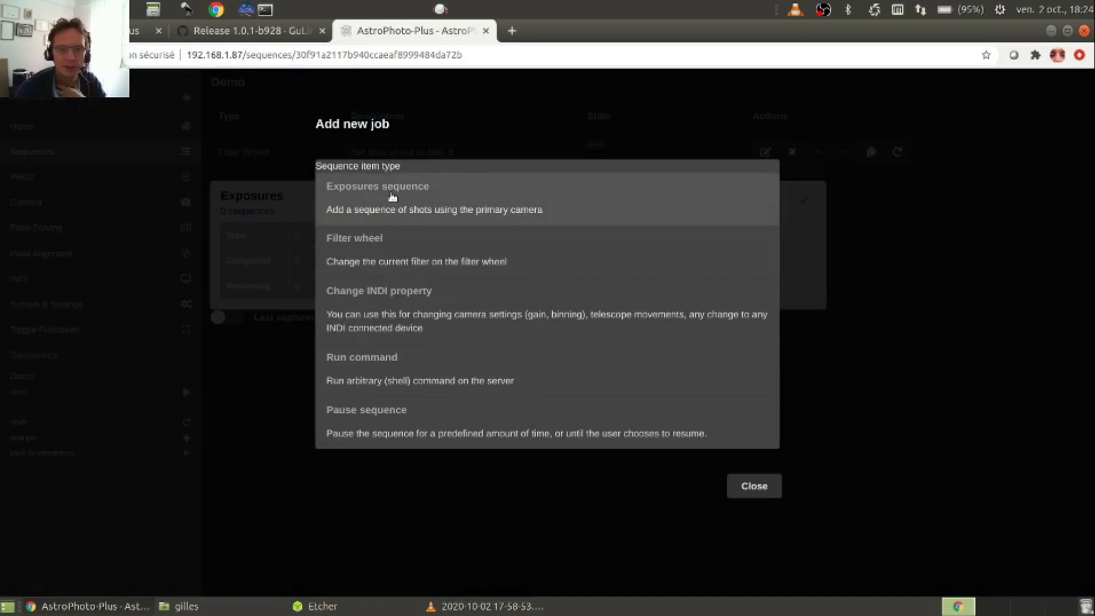
click(392, 195)
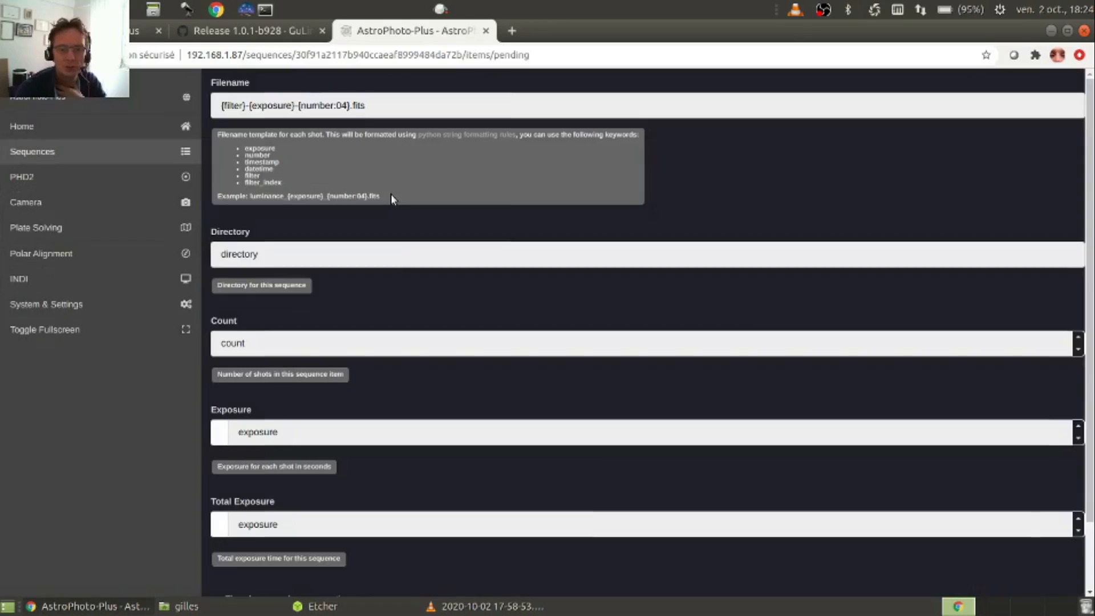
click(326, 252)
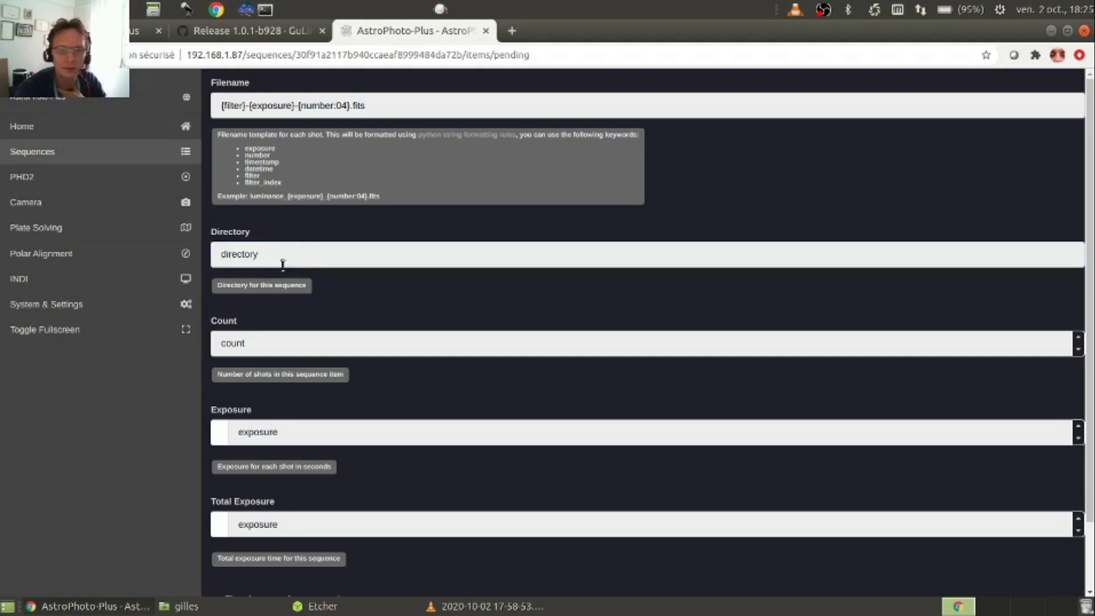
click(255, 350)
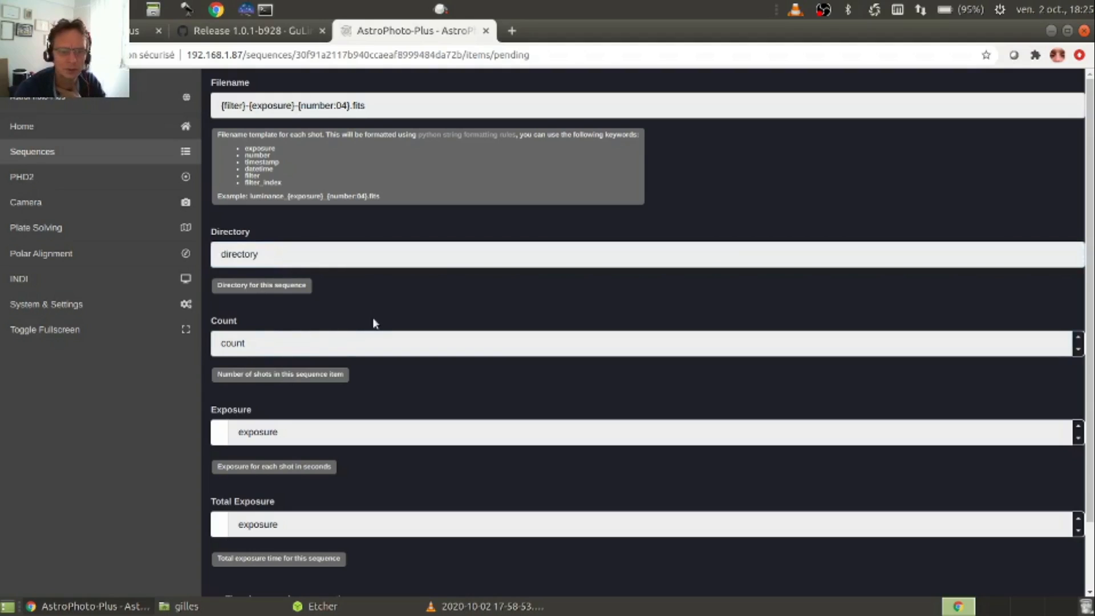
text(10)
click(294, 432)
text(0.01)
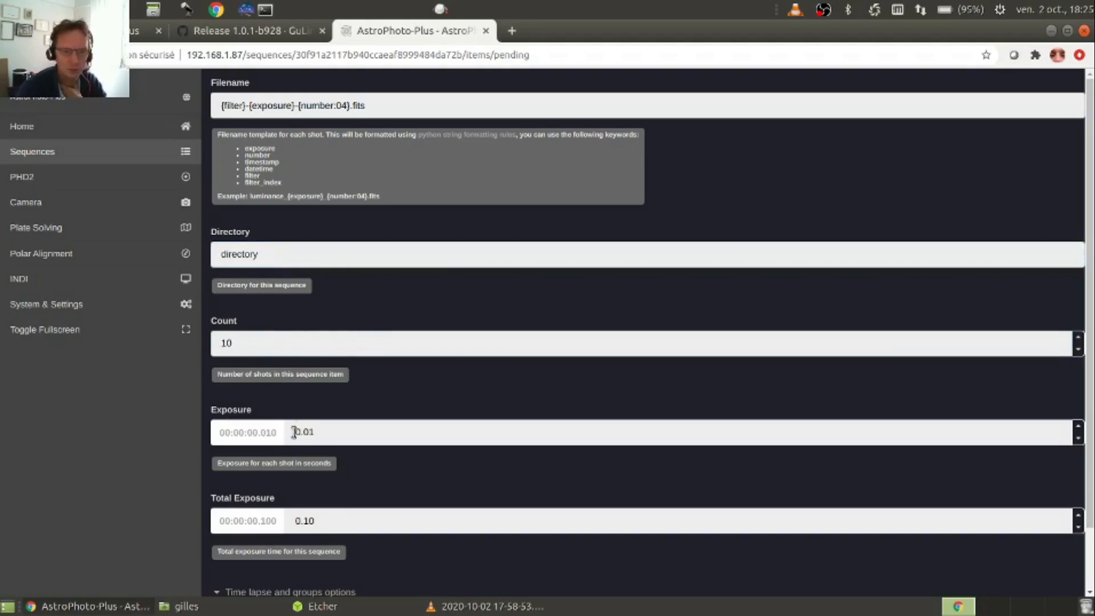
drag(359, 438, 207, 422)
text(1)
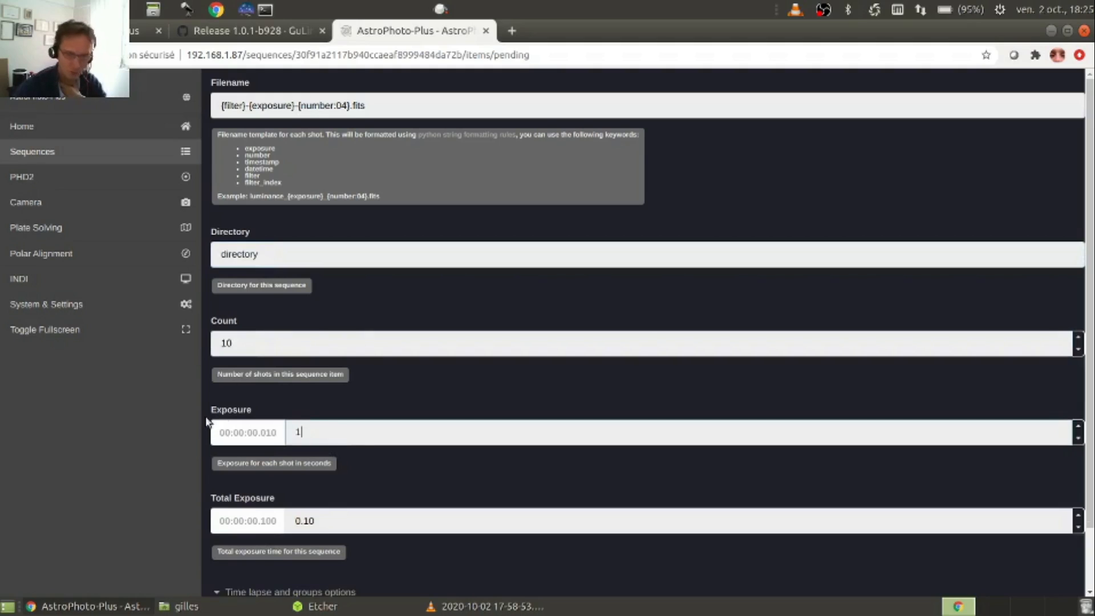
click(366, 520)
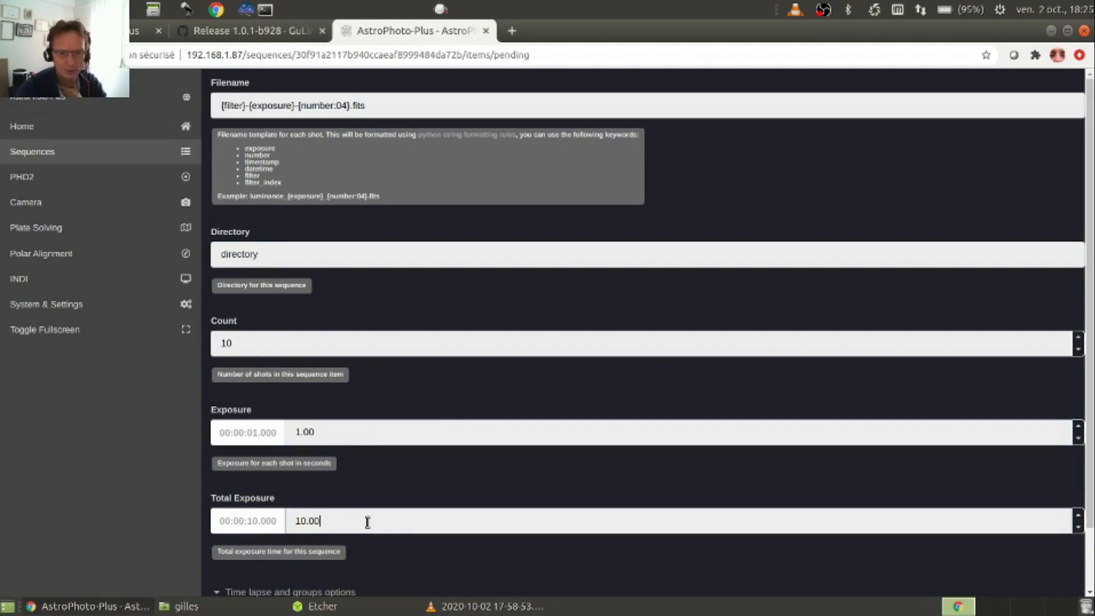
Review the exposures job's settings, including its time lapse and groups options, and save the job.
scroll(445, 422, down, 1)
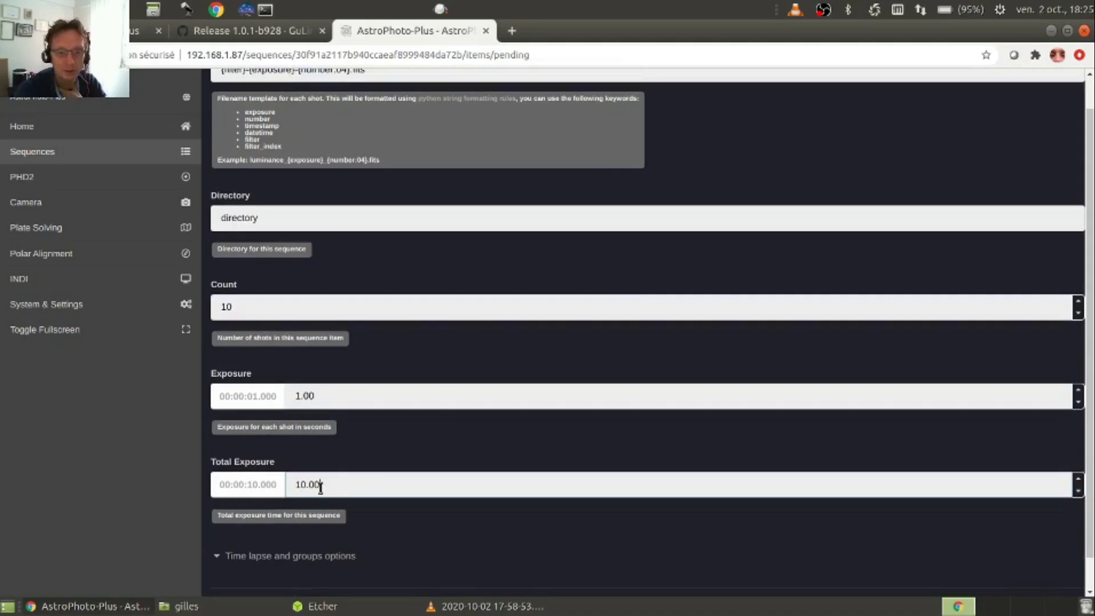
scroll(357, 397, up, 1)
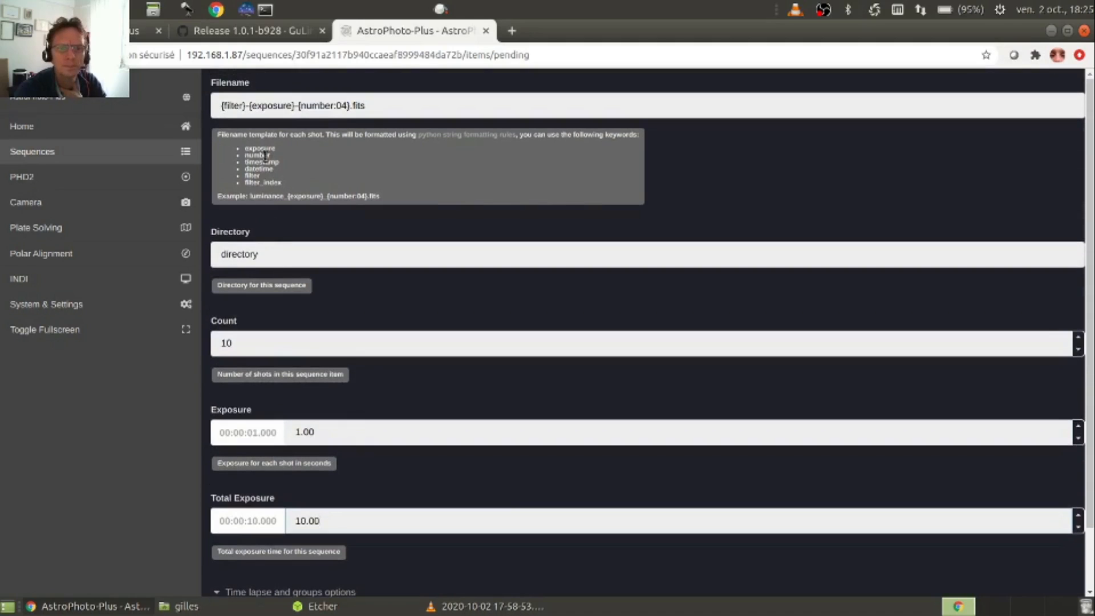
click(406, 244)
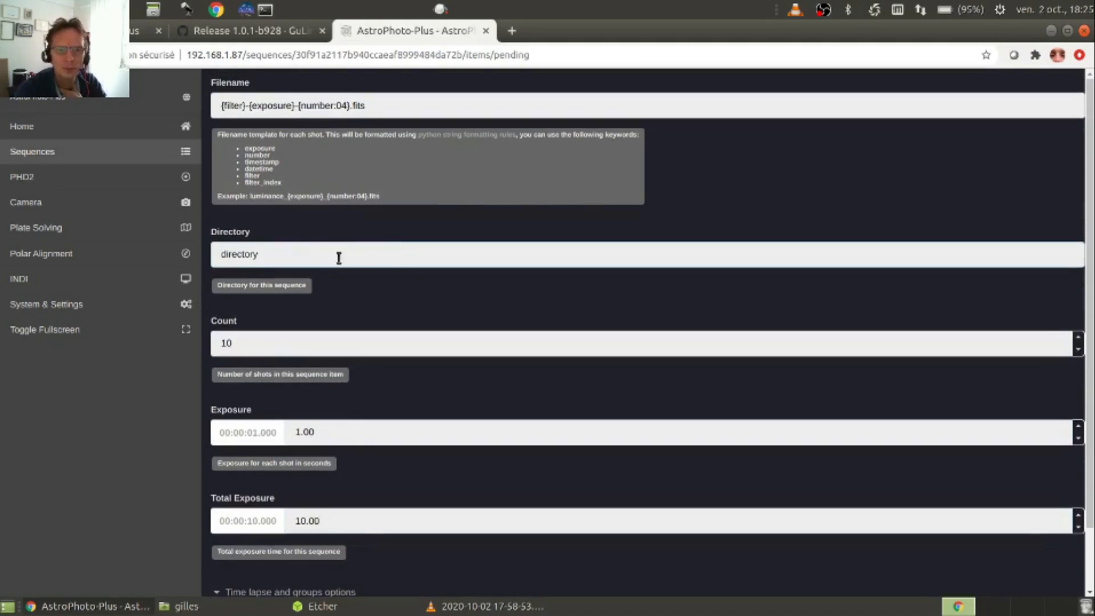
scroll(608, 277, down, 2)
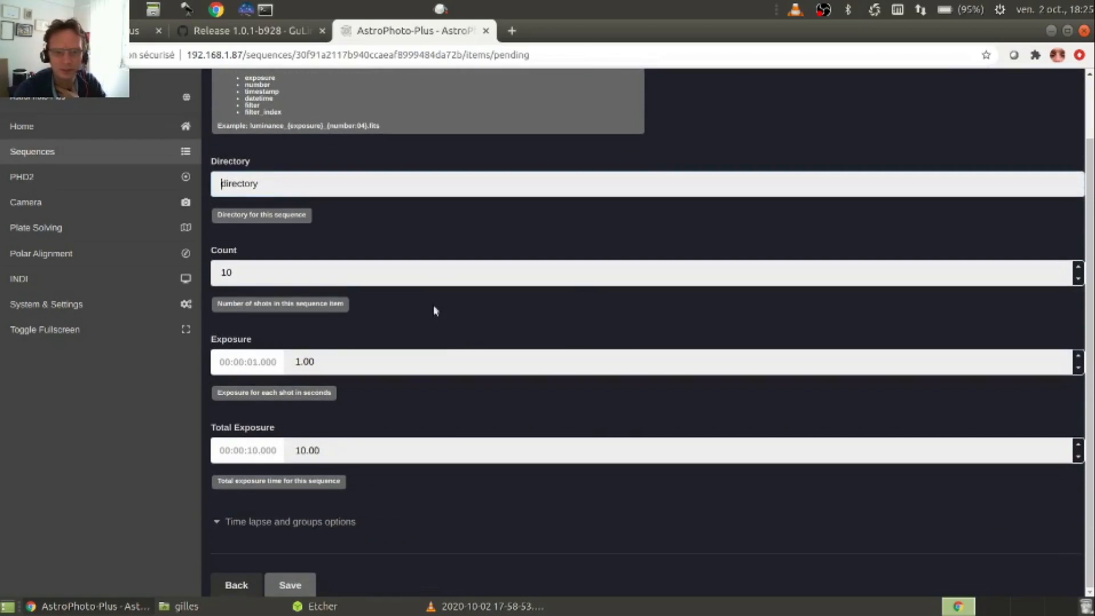
click(261, 528)
scroll(395, 495, down, 4)
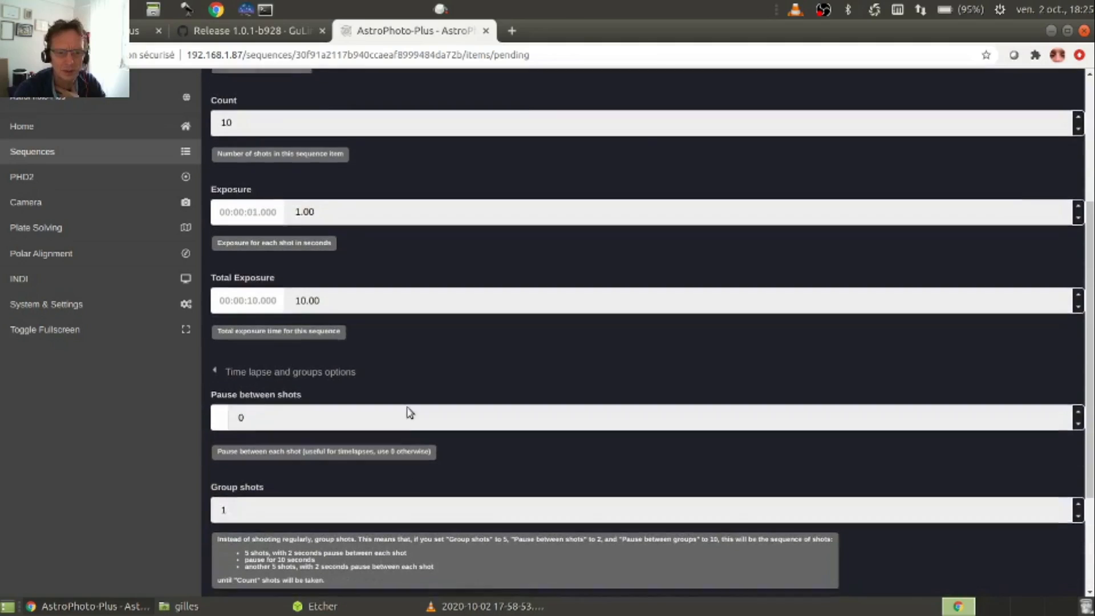
scroll(407, 409, down, 3)
scroll(368, 282, down, 2)
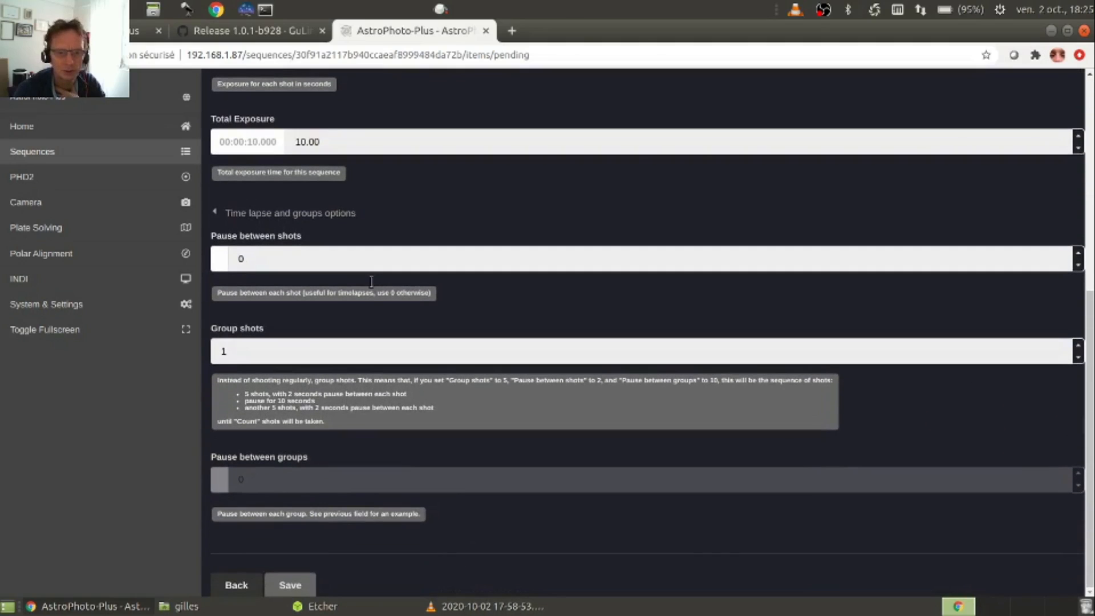
scroll(233, 341, up, 6)
scroll(228, 347, down, 6)
click(291, 587)
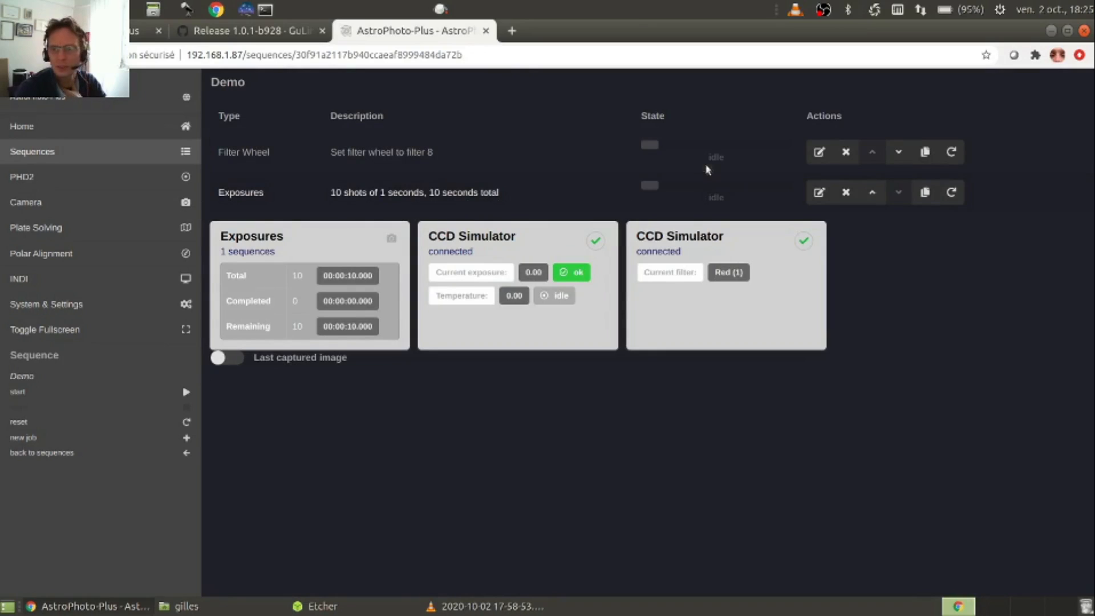
Duplicate the filter wheel job with the copy set to Red (1), and duplicate the exposures job.
click(925, 162)
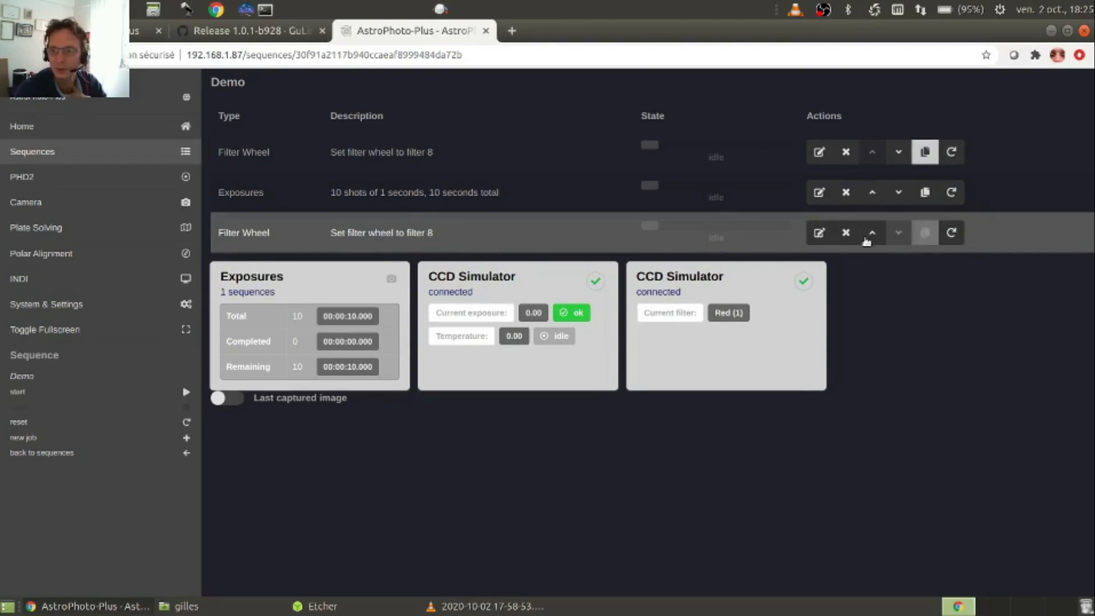
click(816, 239)
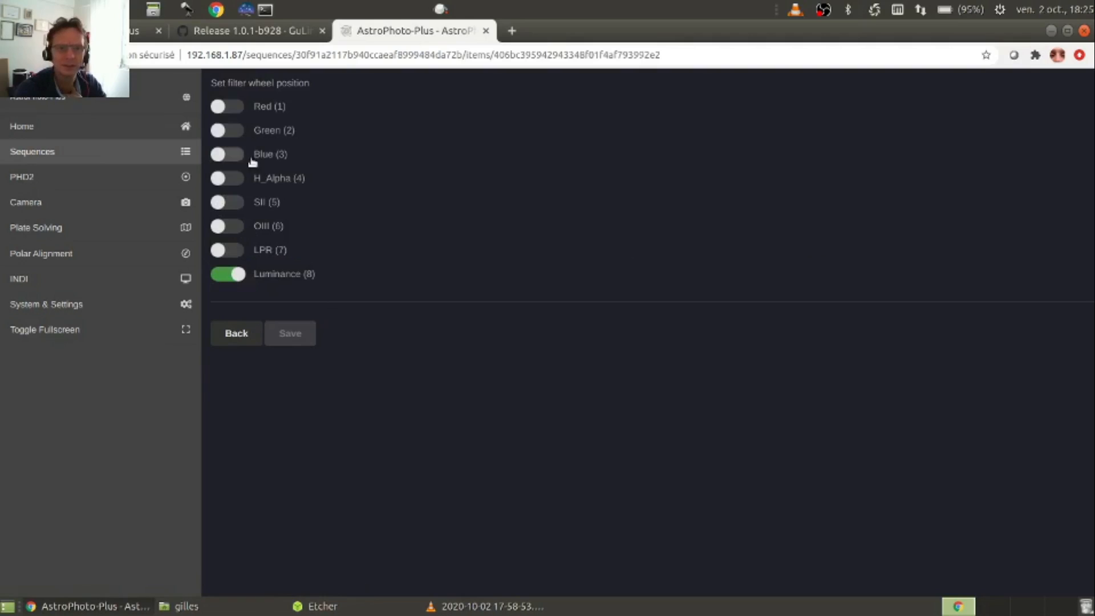
click(254, 110)
click(277, 336)
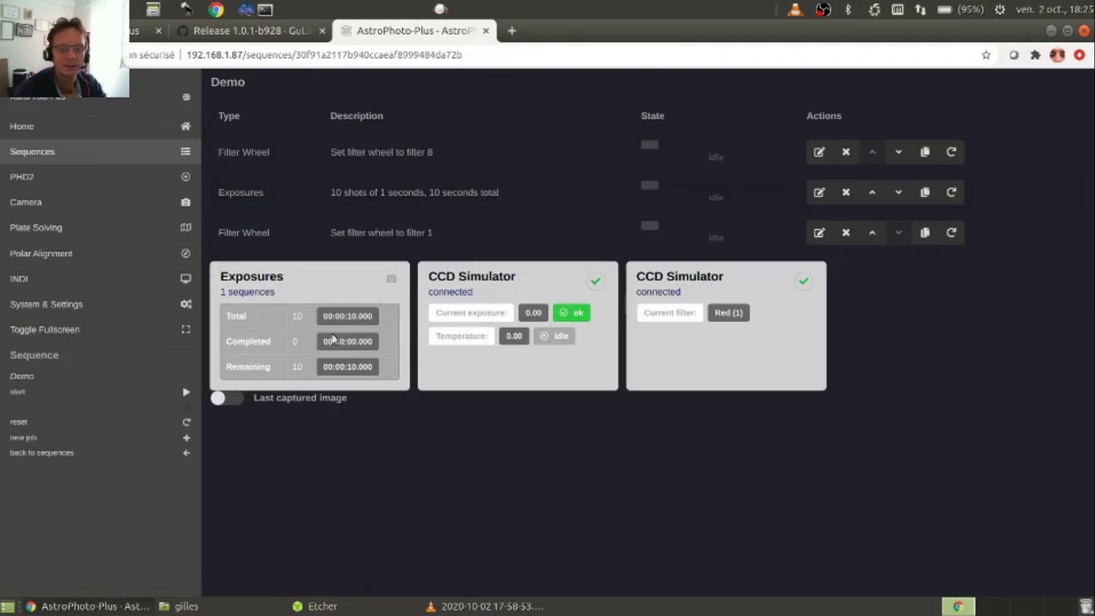
click(921, 194)
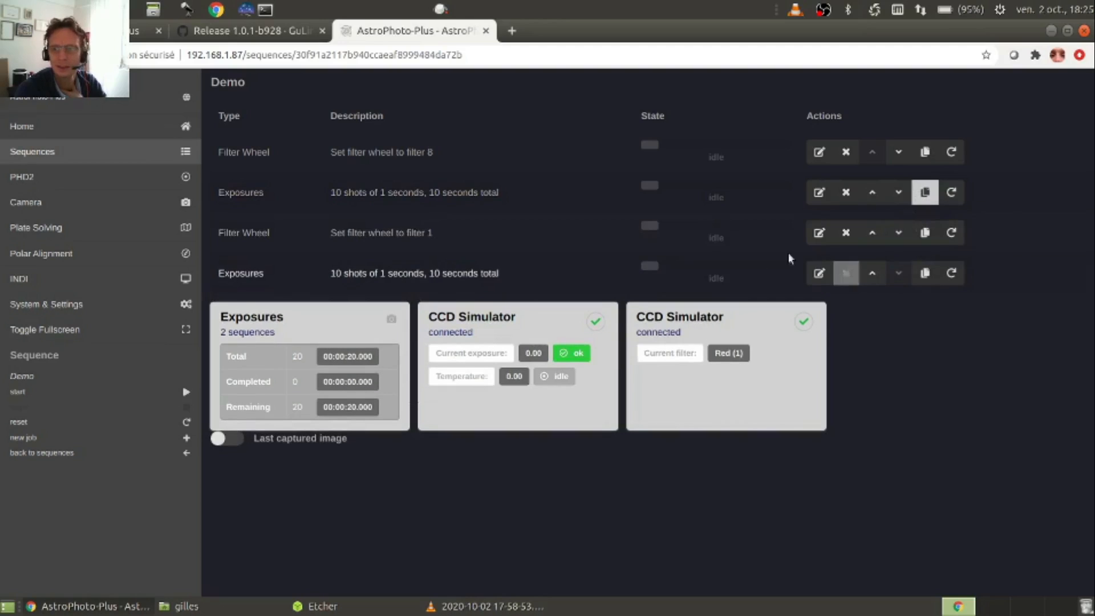
drag(327, 273, 516, 278)
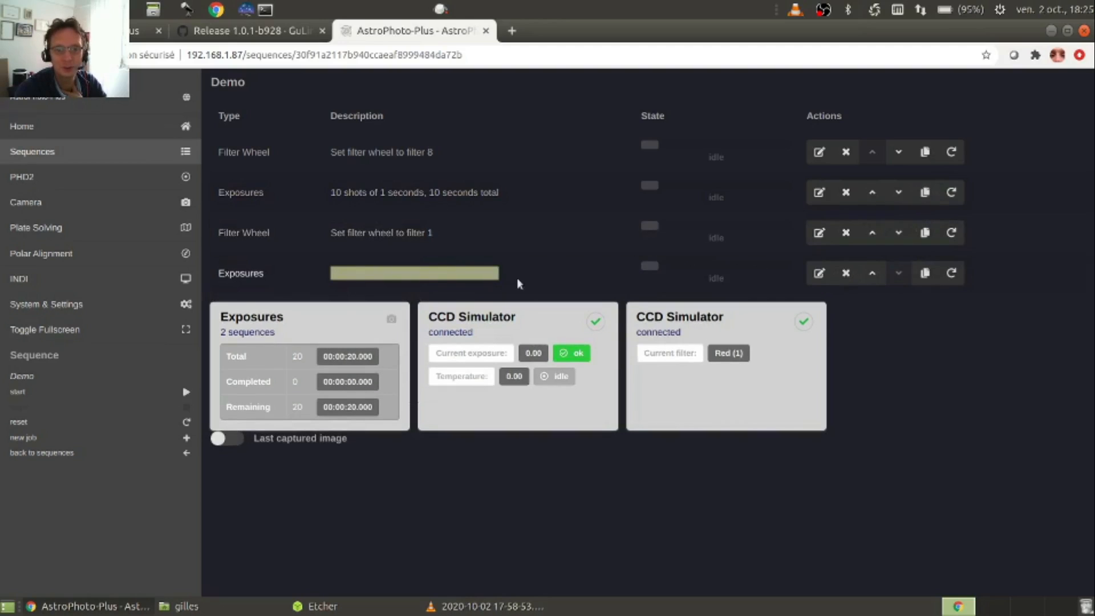
click(641, 248)
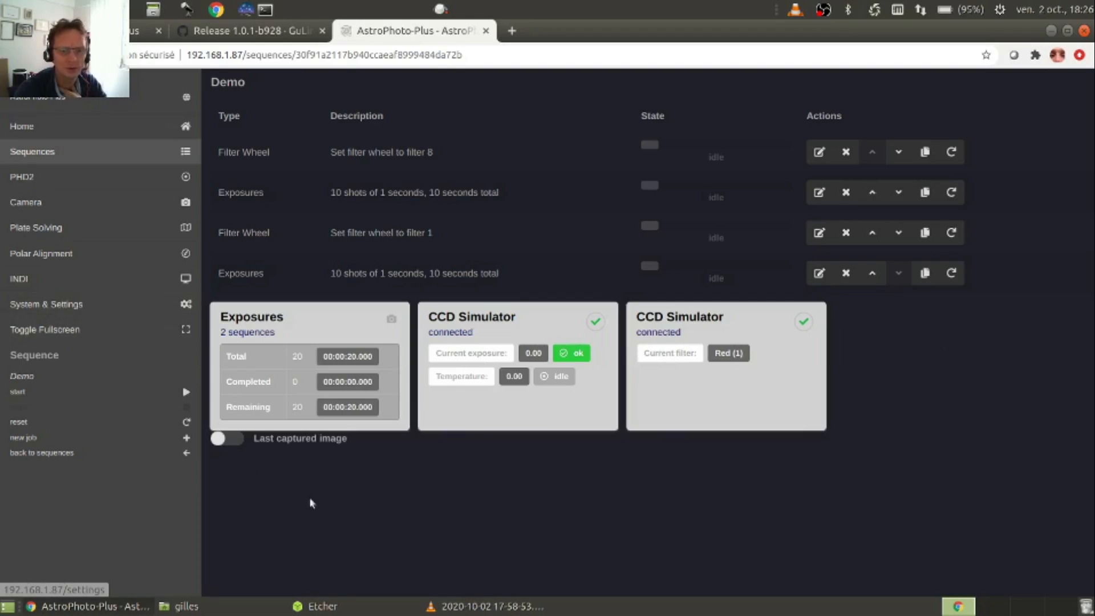
Add a Change INDI property job targeting the Focuser Simulator's Absolute Position property in the Main Control group.
click(33, 439)
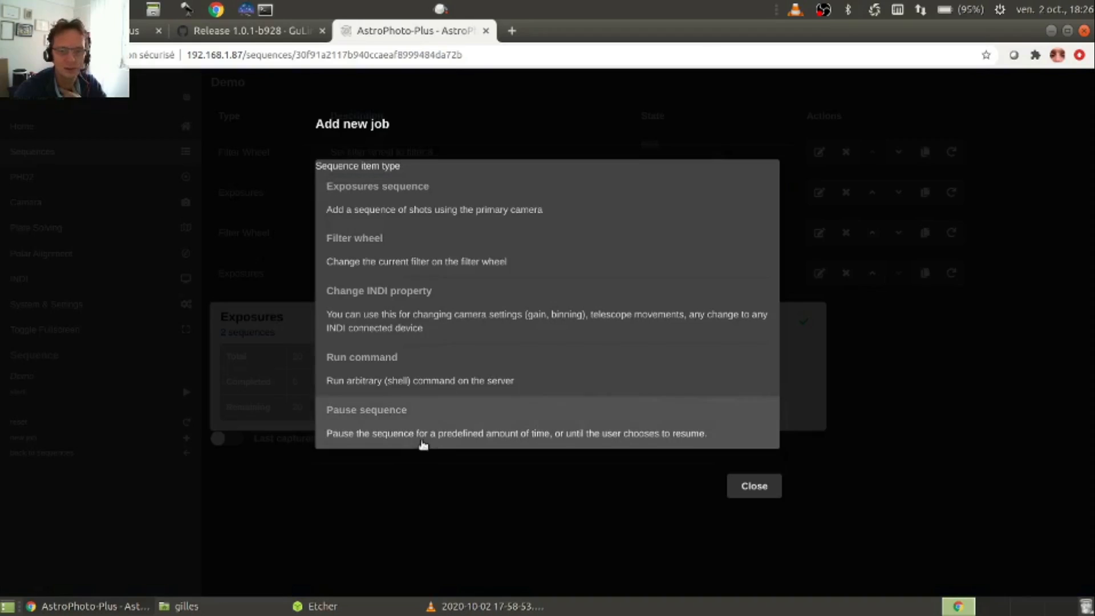
click(384, 316)
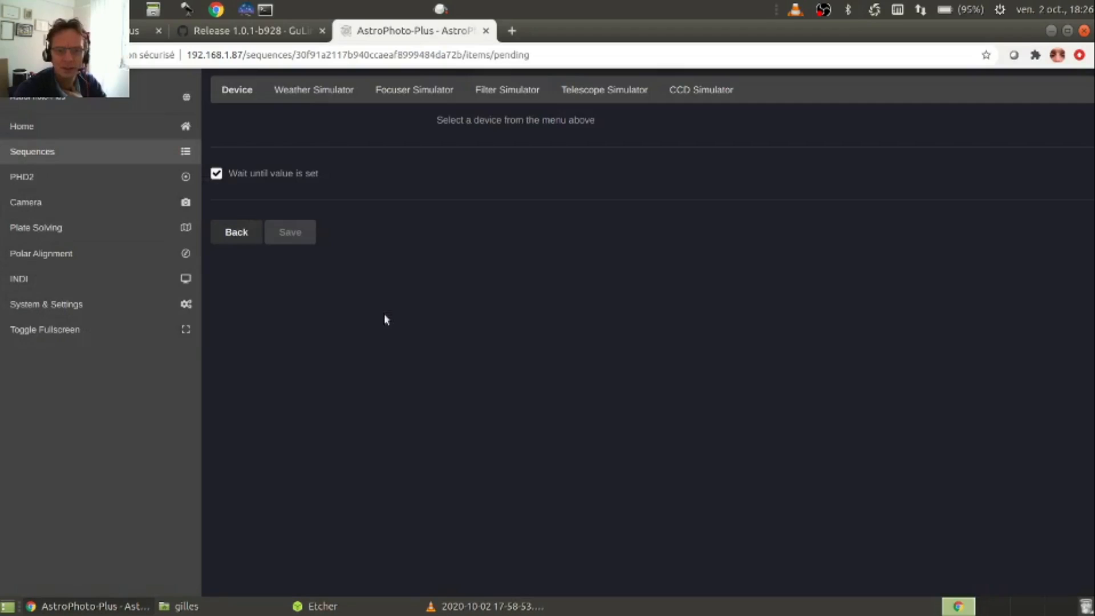
click(401, 98)
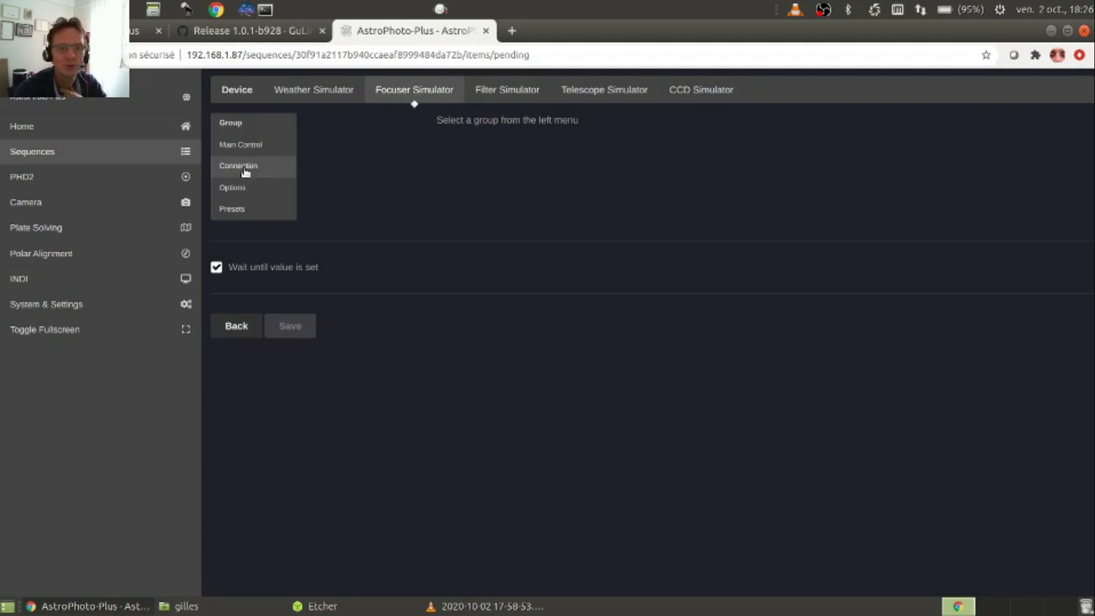
click(251, 144)
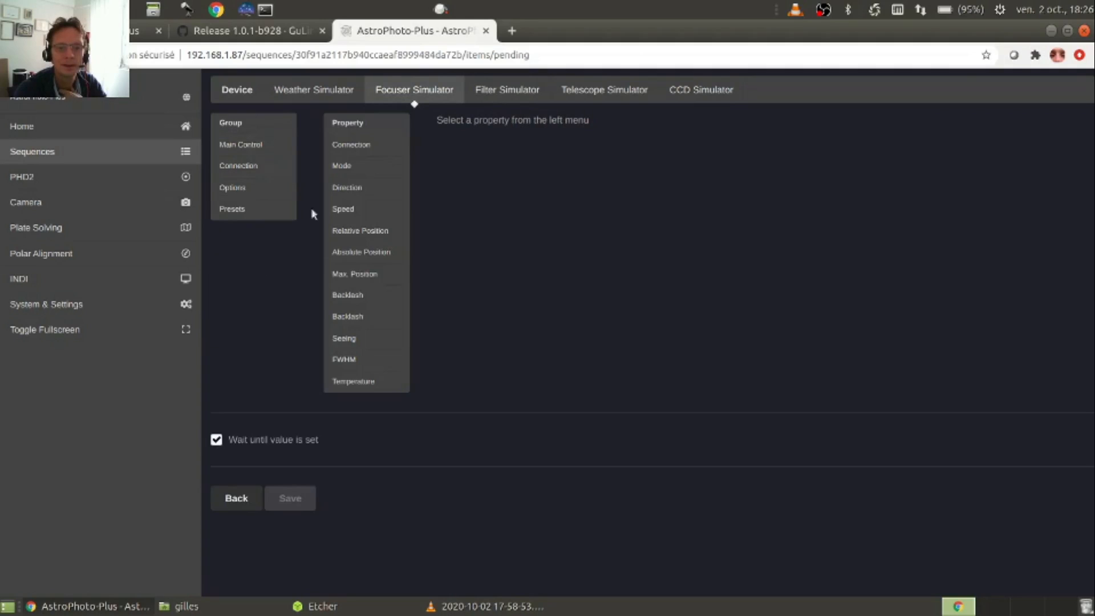
click(360, 253)
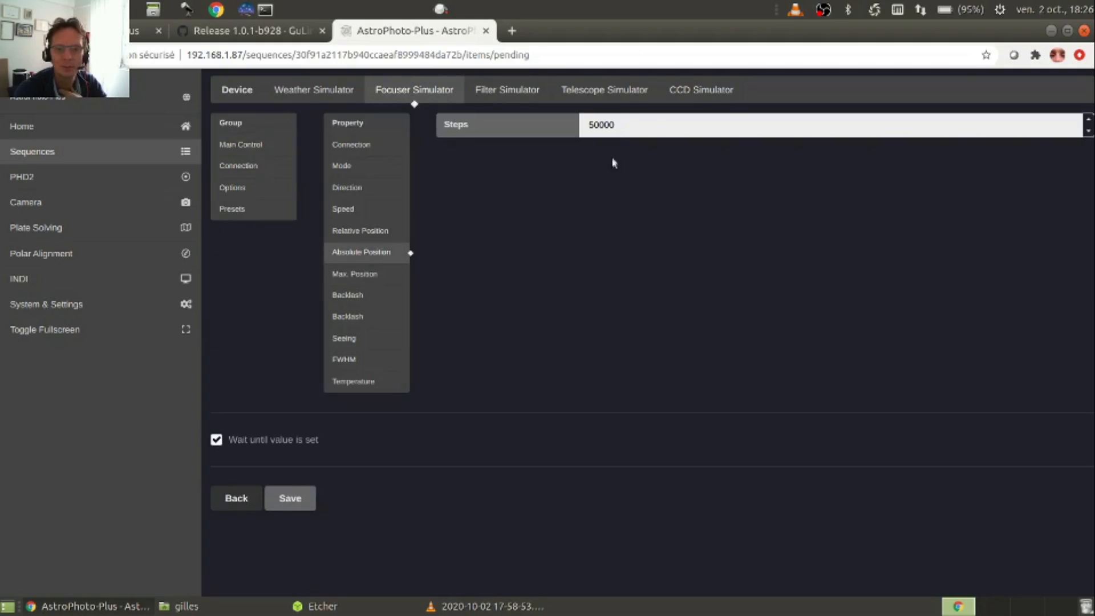
Set the focuser's absolute position to 37500 steps and save the job.
click(622, 123)
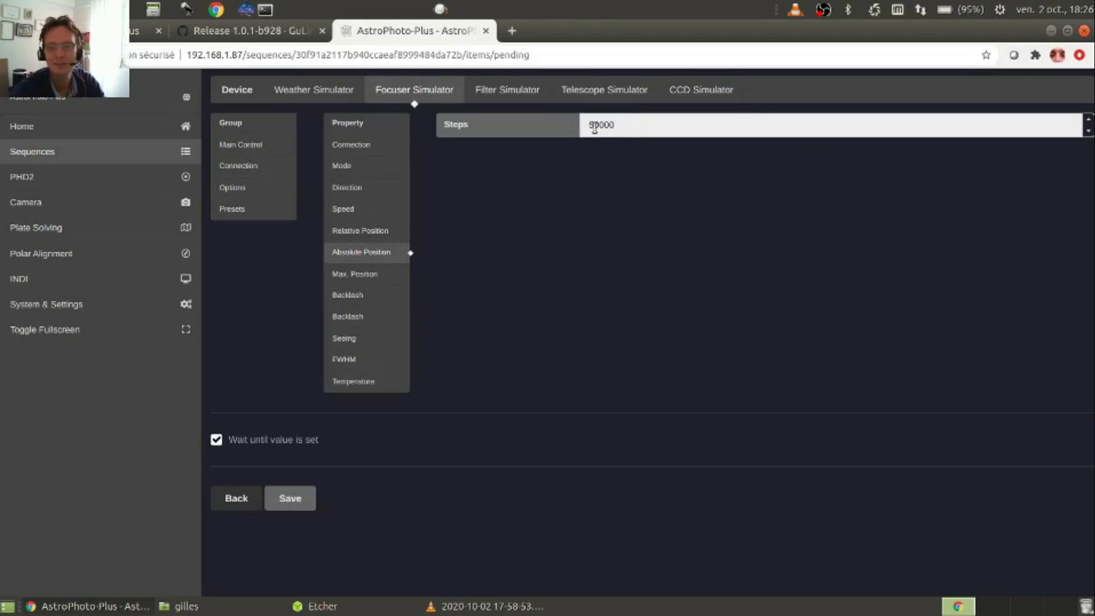
double_click(597, 123)
click(649, 124)
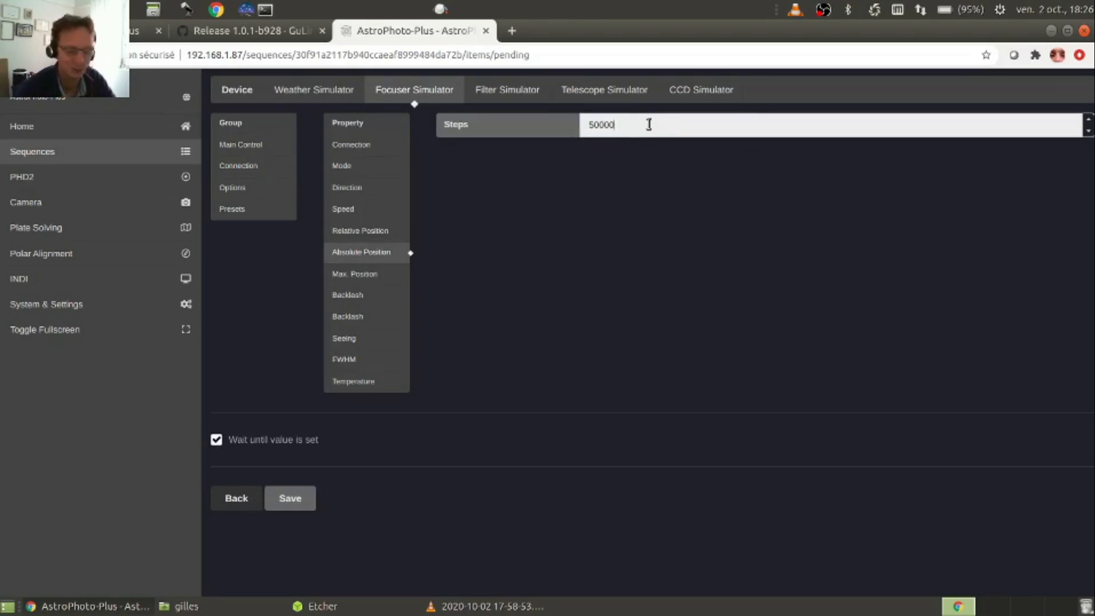
double_click(638, 131)
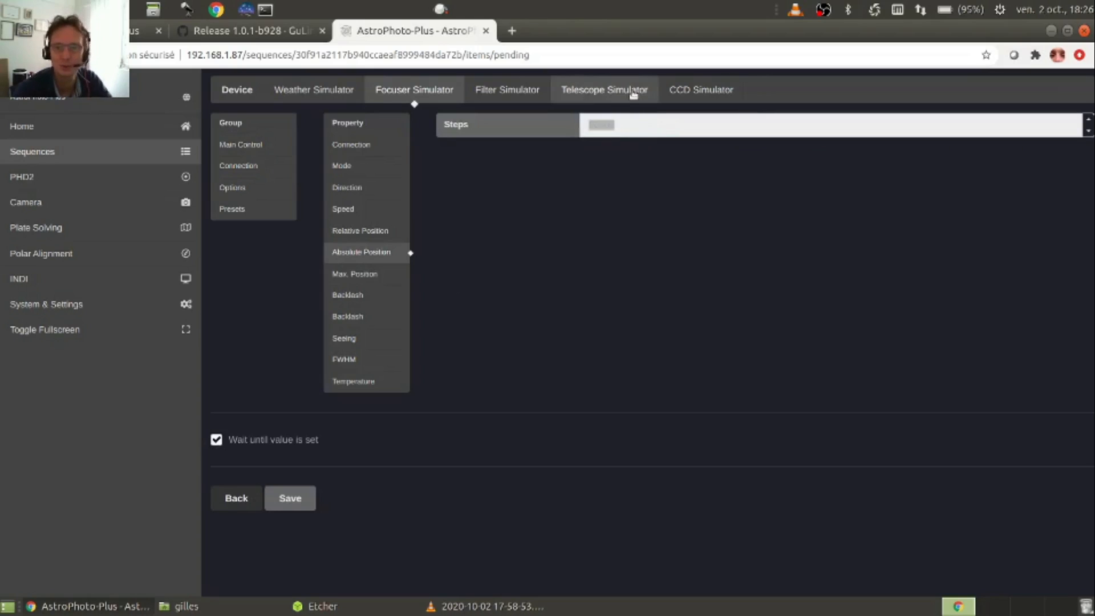
click(646, 126)
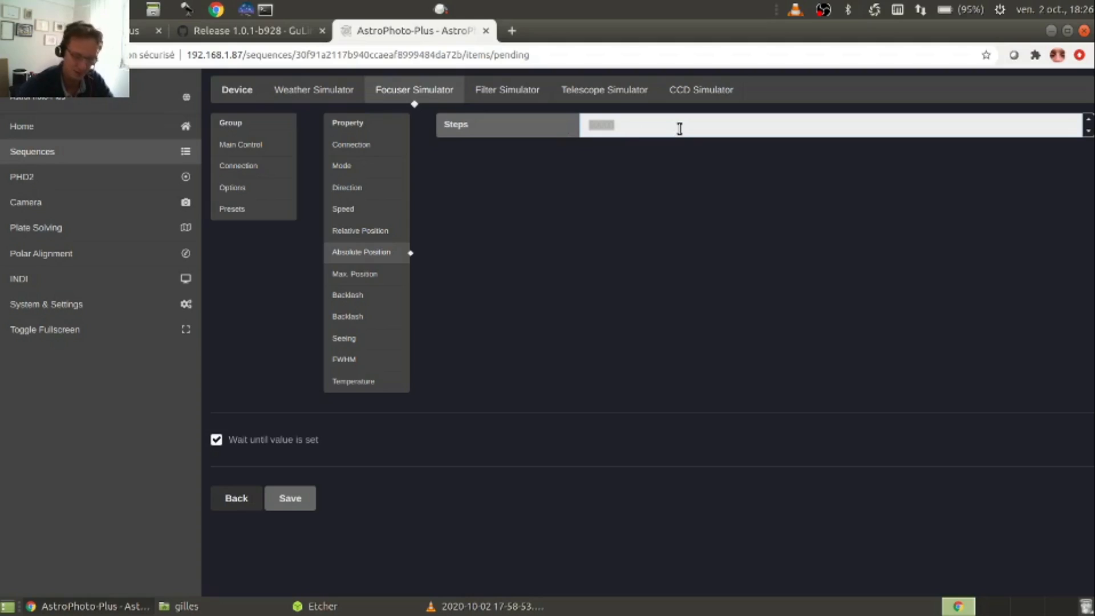
text(37500)
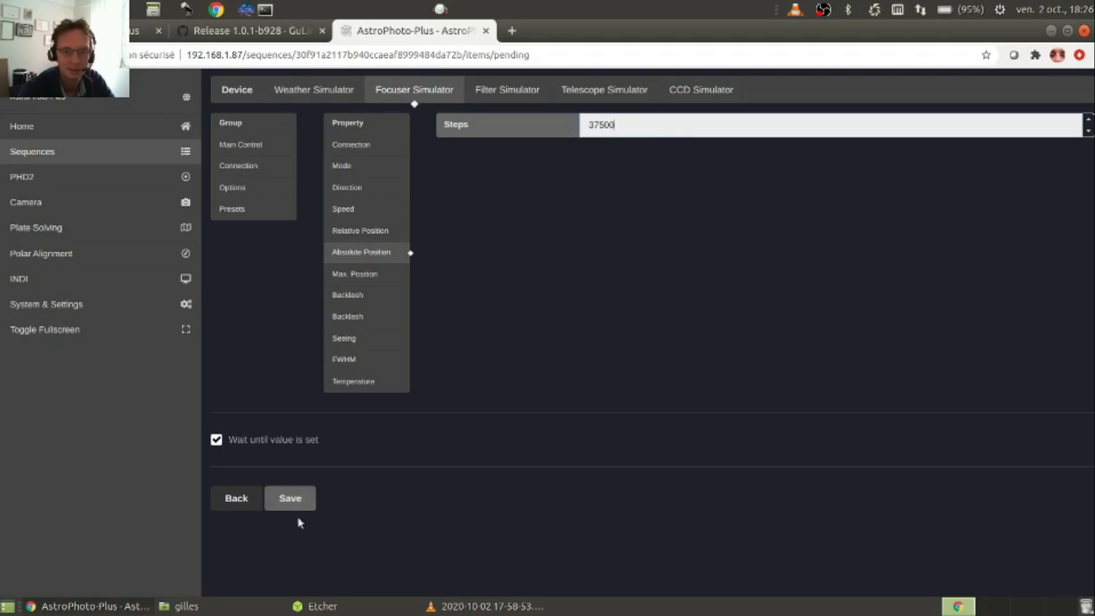
click(305, 498)
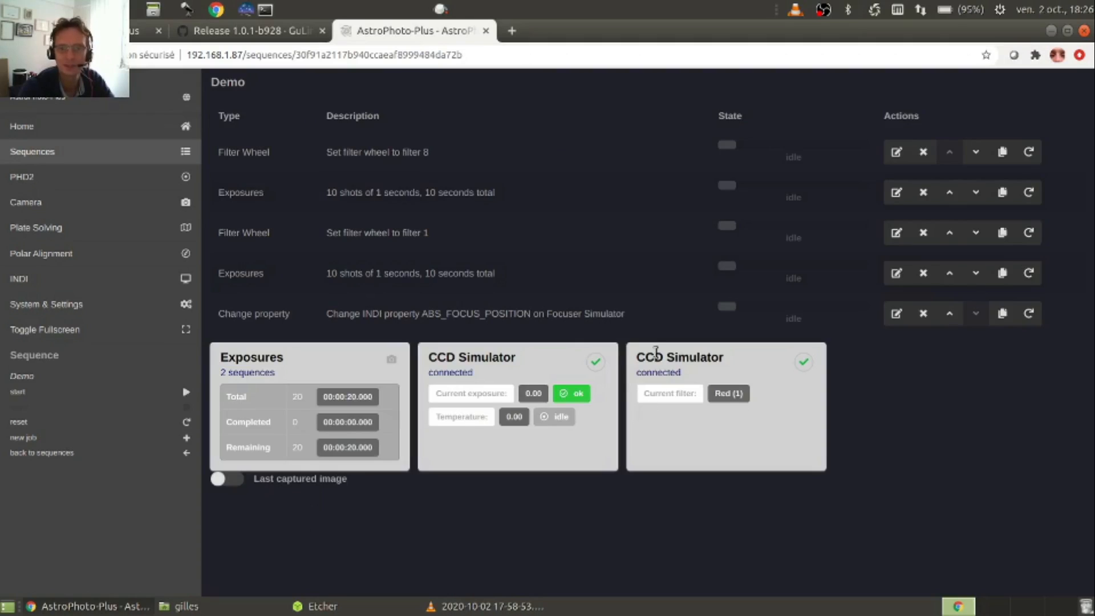
Move the focuser's change property job up to the first place in the Demo sequence.
click(950, 313)
click(949, 273)
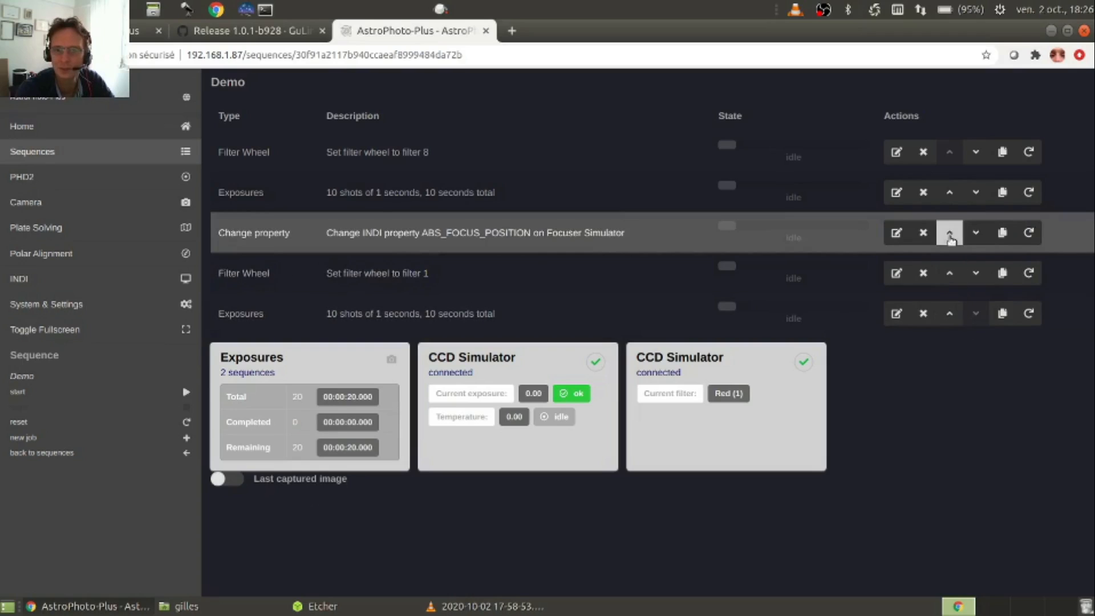
click(949, 233)
click(950, 193)
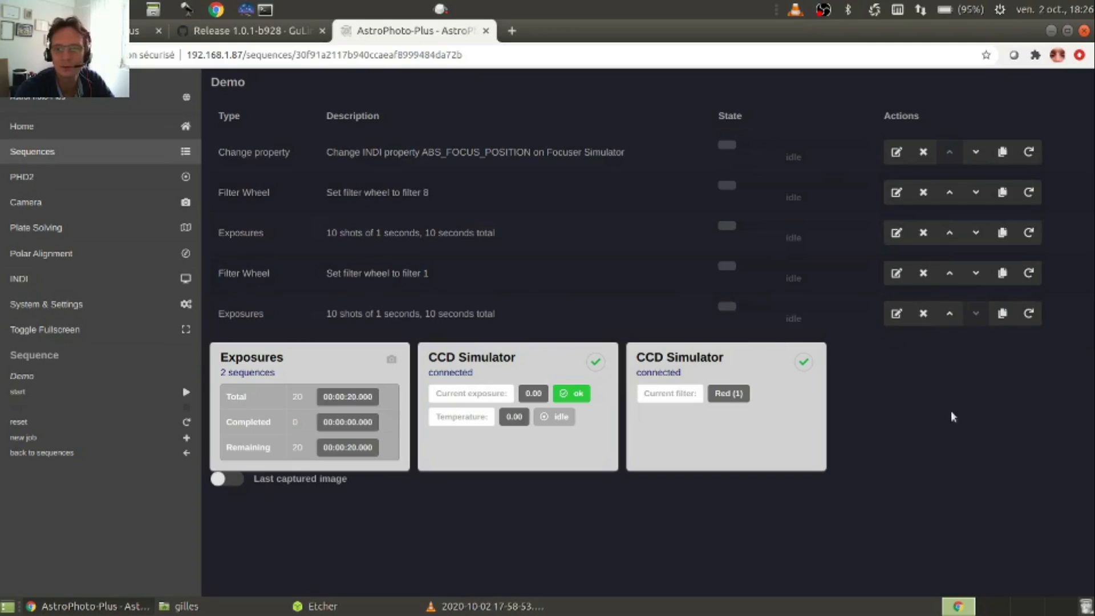
Start the Demo sequence and turn on the last captured image preview to check the star field.
click(186, 393)
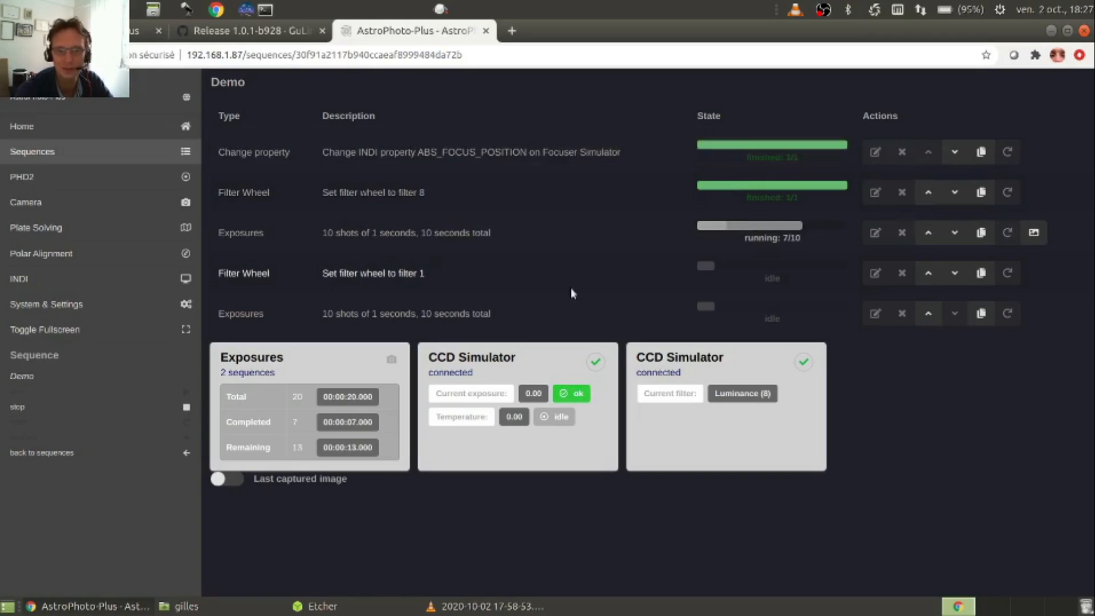
click(226, 483)
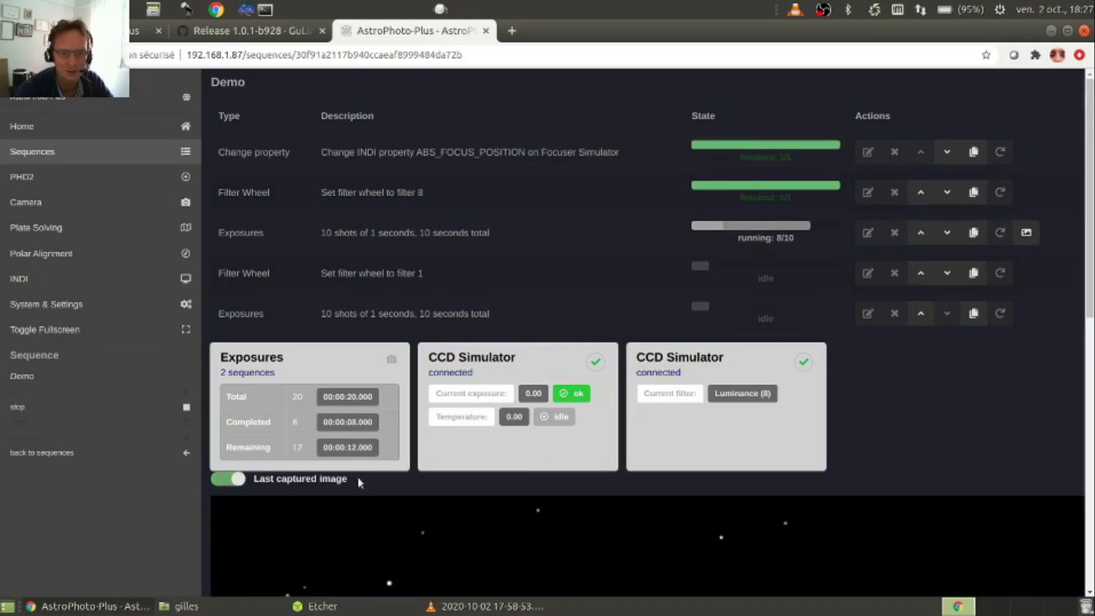
scroll(676, 441, down, 3)
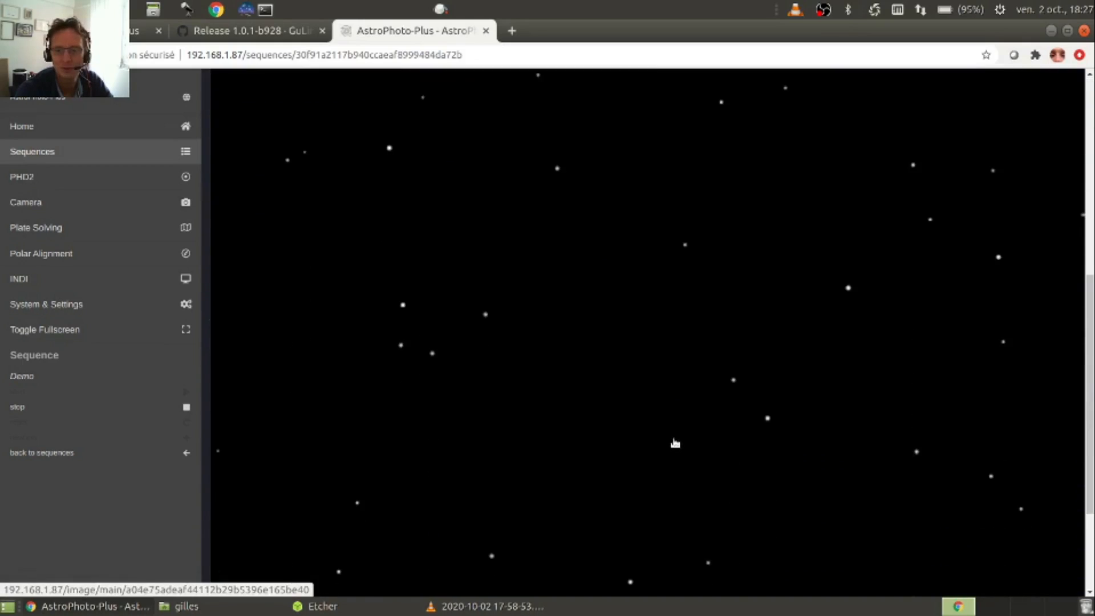
scroll(609, 368, up, 4)
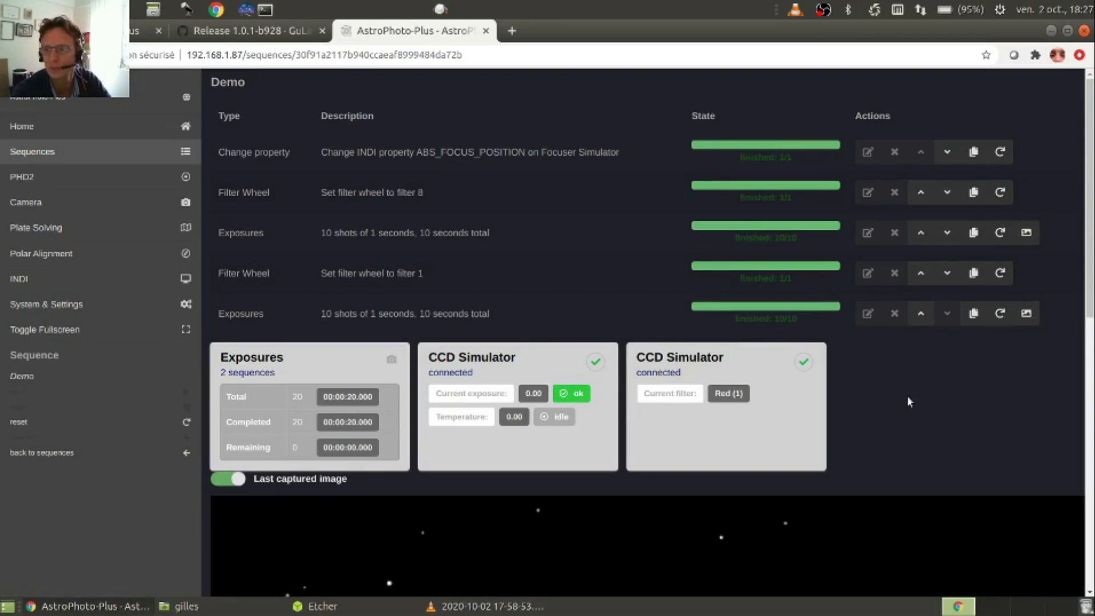
Download Luminance-1-0010.fits from the first exposures job's images, view it in Siril, and close Siril.
click(1025, 234)
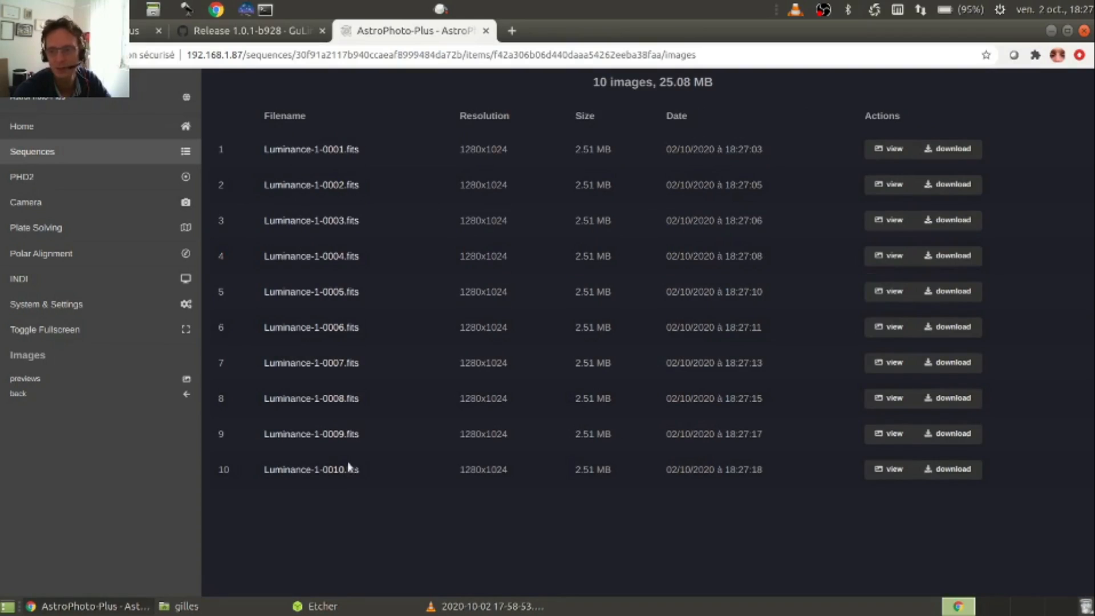
click(948, 471)
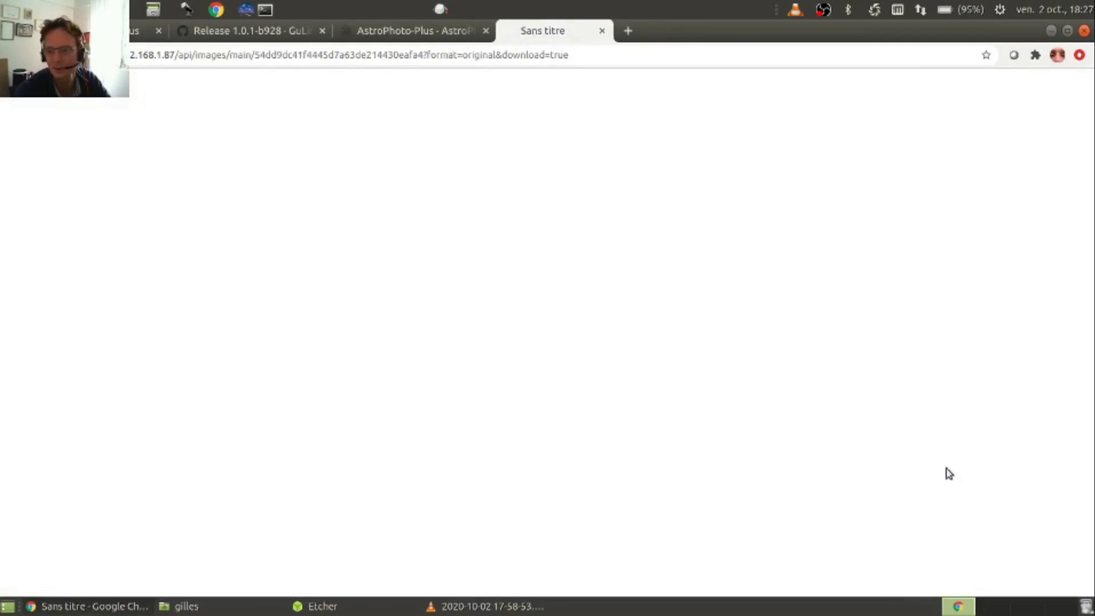
click(78, 587)
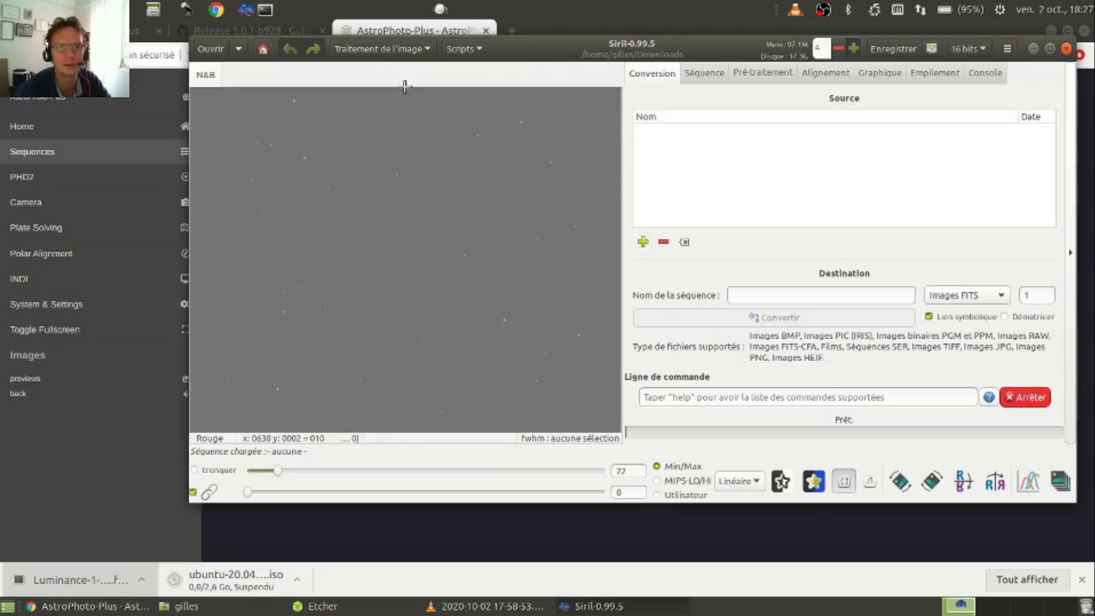
drag(539, 45, 470, 87)
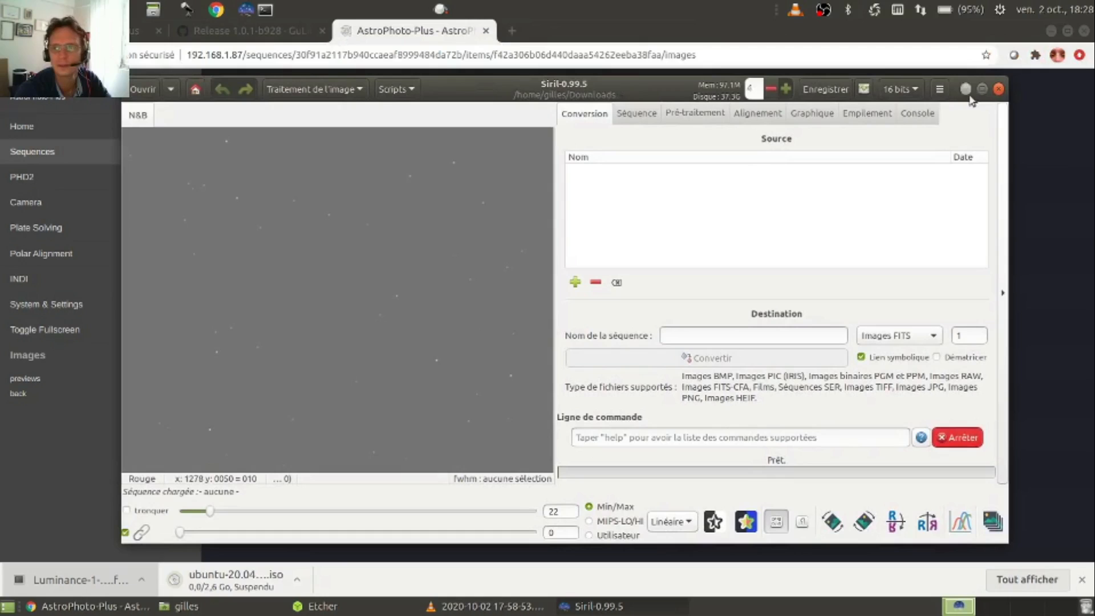
click(998, 88)
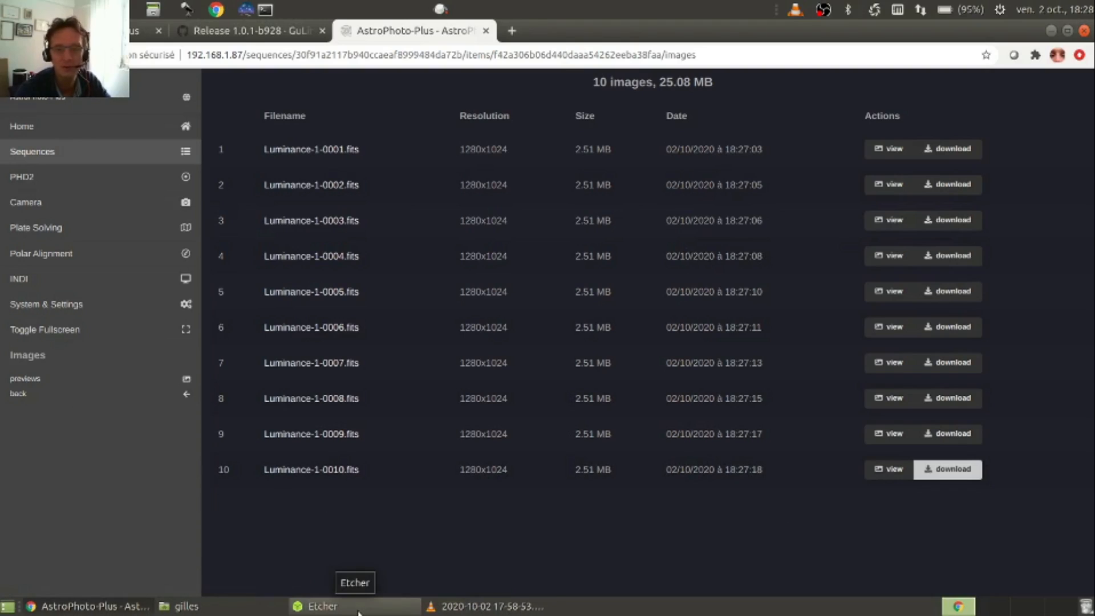
Return to the Demo sequence, reset all its jobs without removing the saved files, and start it again.
click(27, 393)
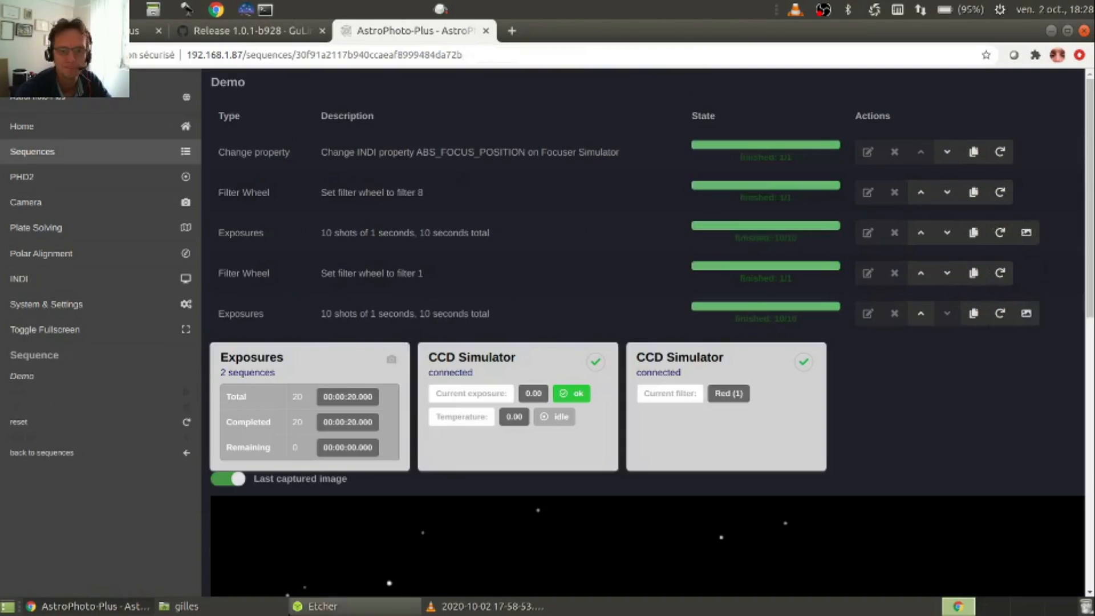
click(19, 423)
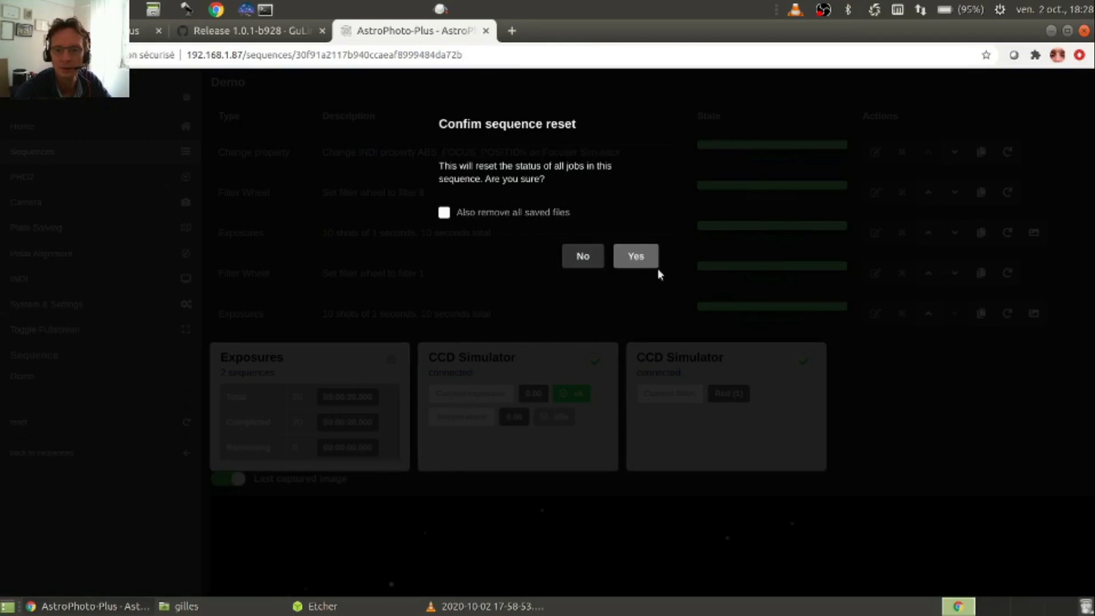
click(638, 258)
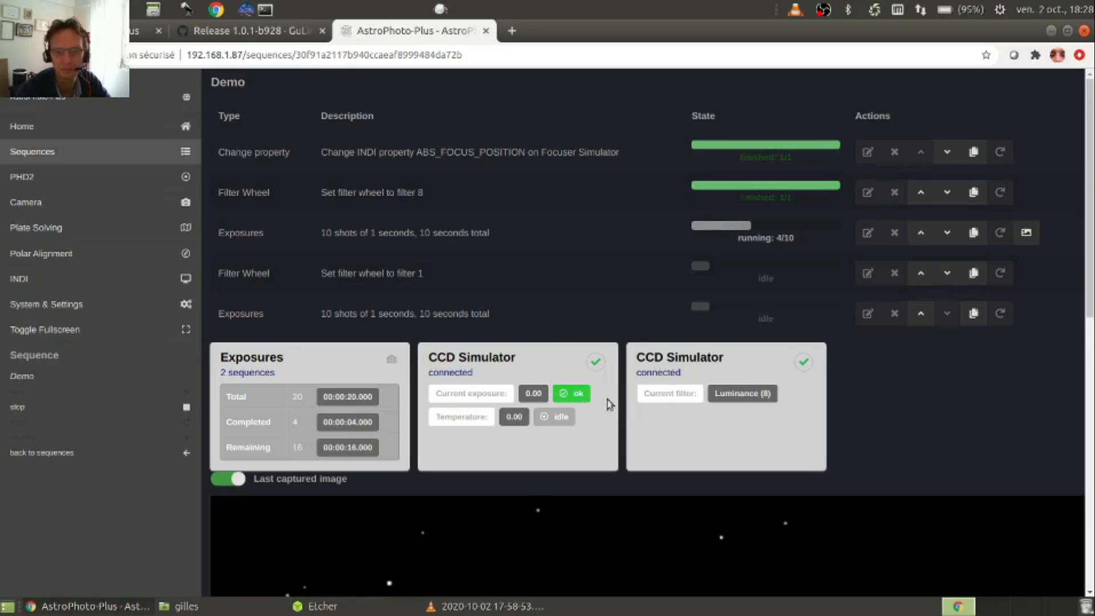
Monitor the running jobs and stop the sequence during the second exposures job.
scroll(840, 393, down, 1)
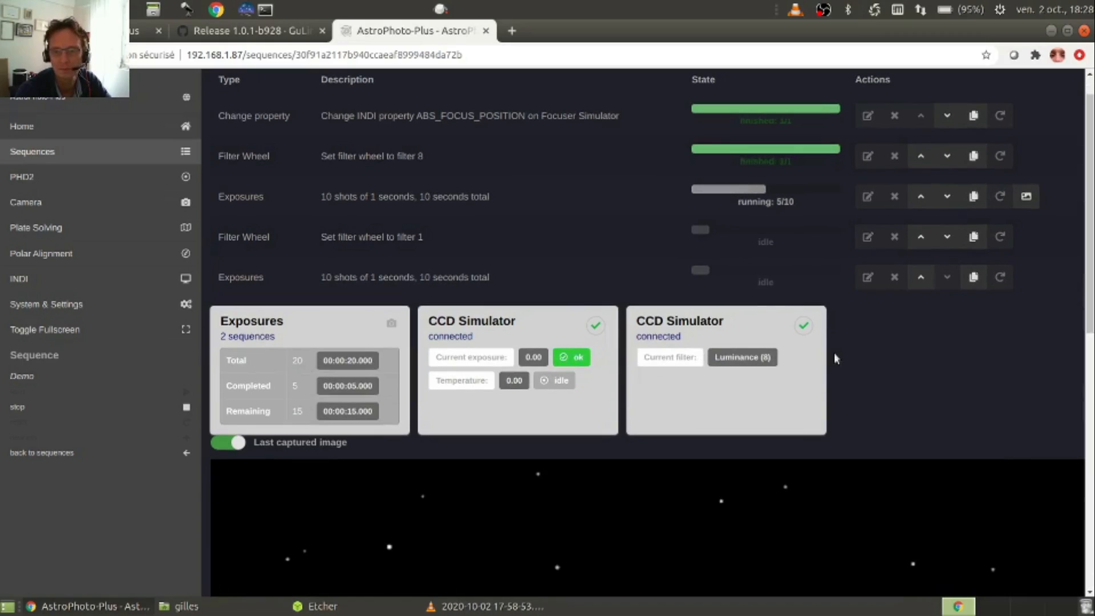
scroll(826, 352, up, 1)
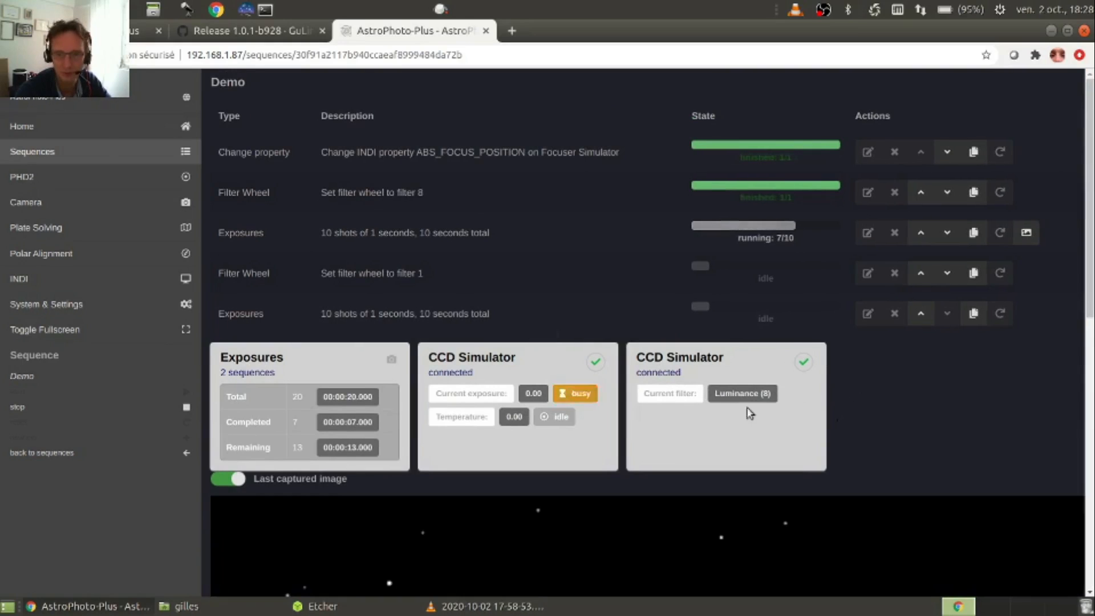
scroll(457, 422, down, 2)
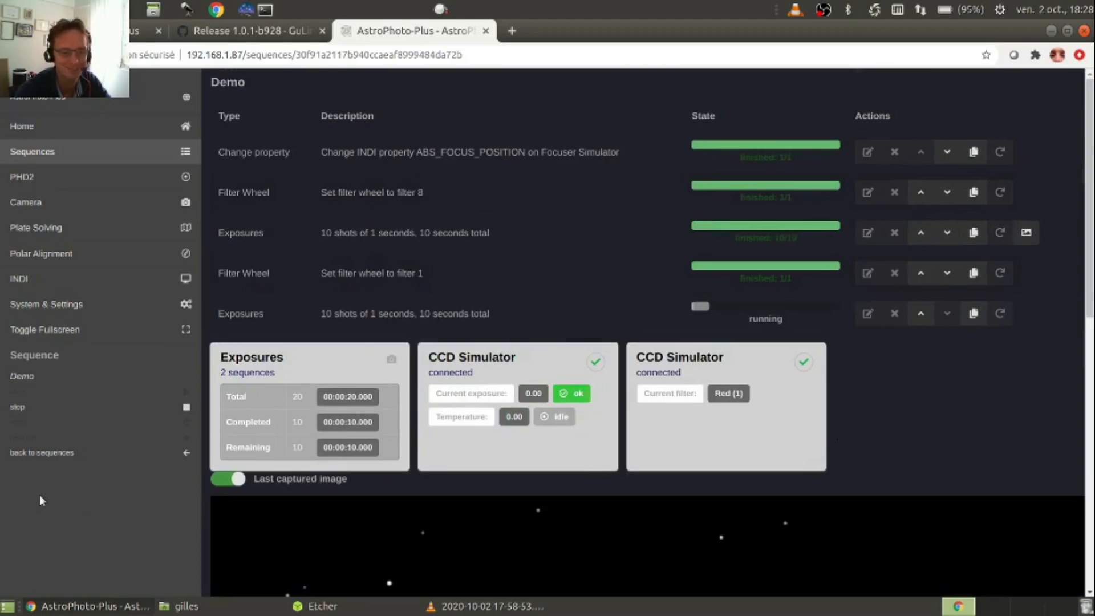
click(145, 407)
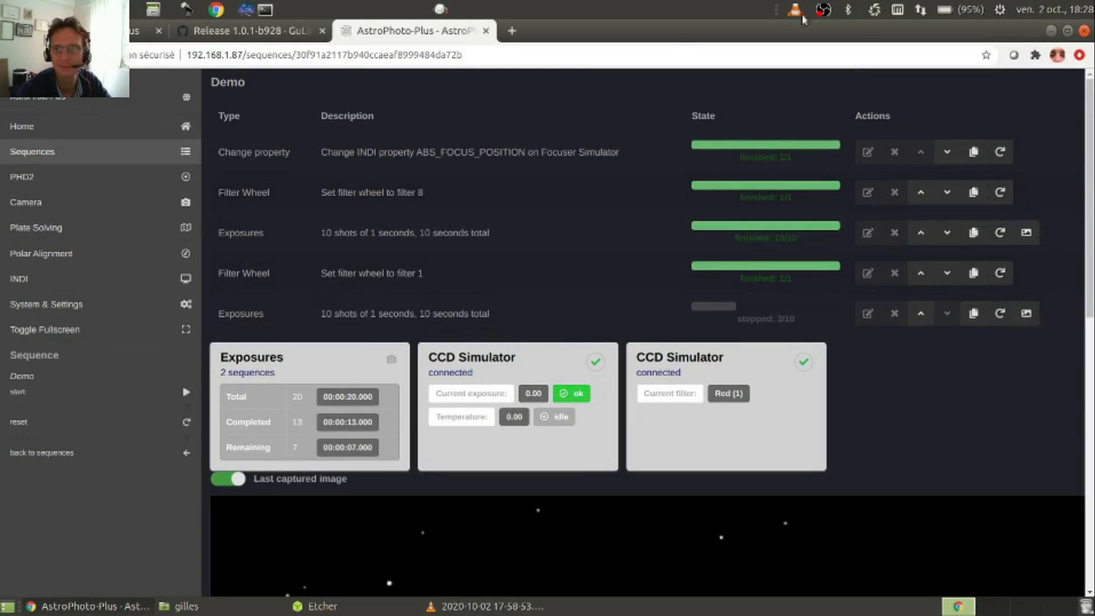
click(823, 9)
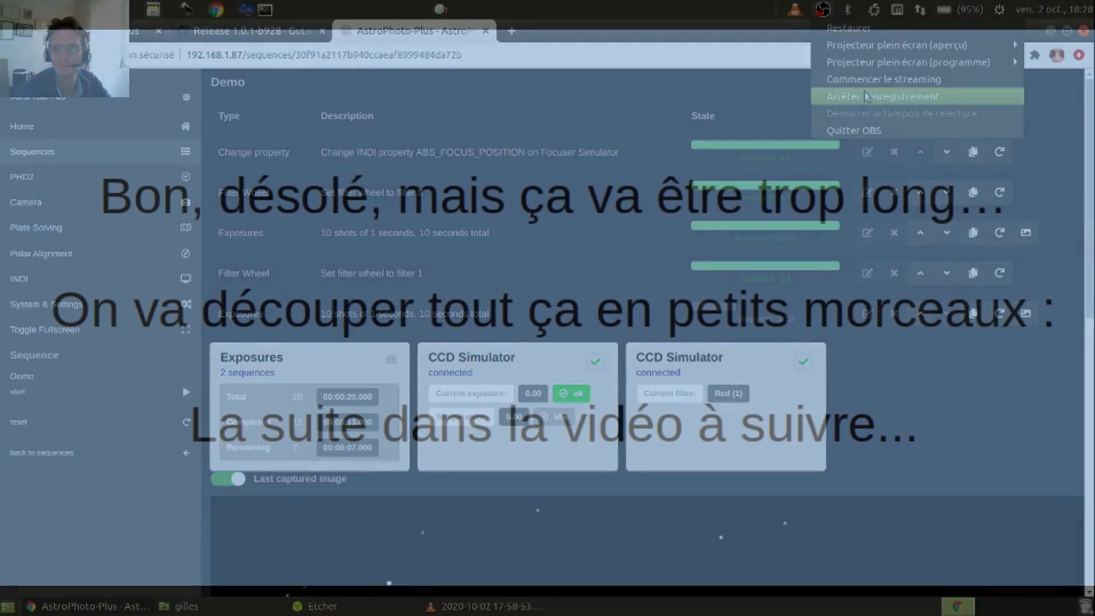